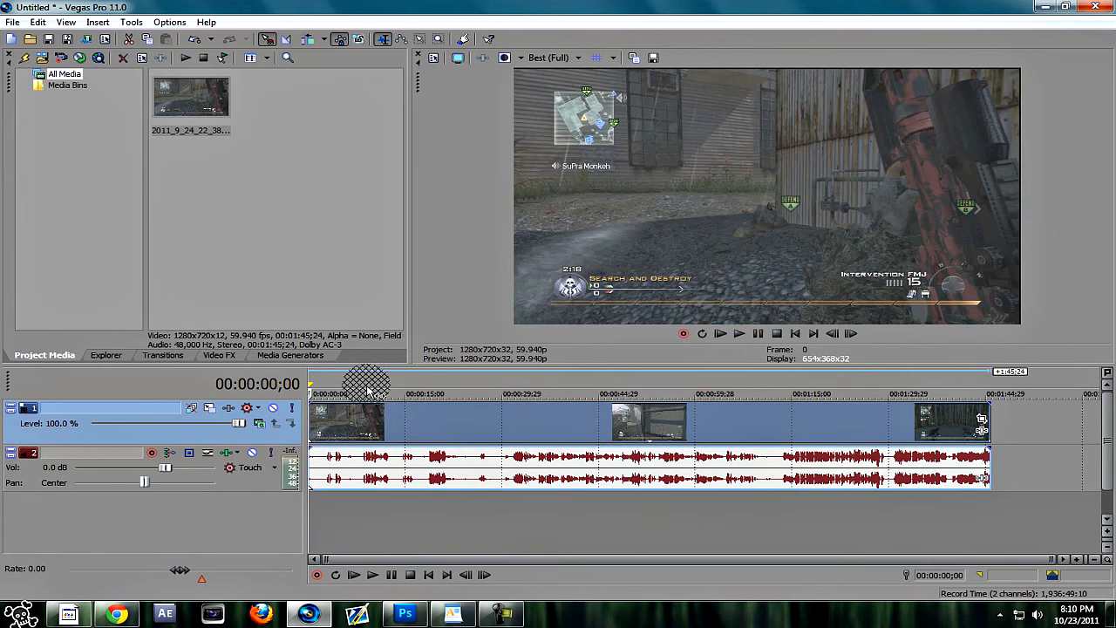
Step: Preview short stretches of the gameplay clip starting at 00:00:06;01 and 00:00:18;06
click(1078, 560)
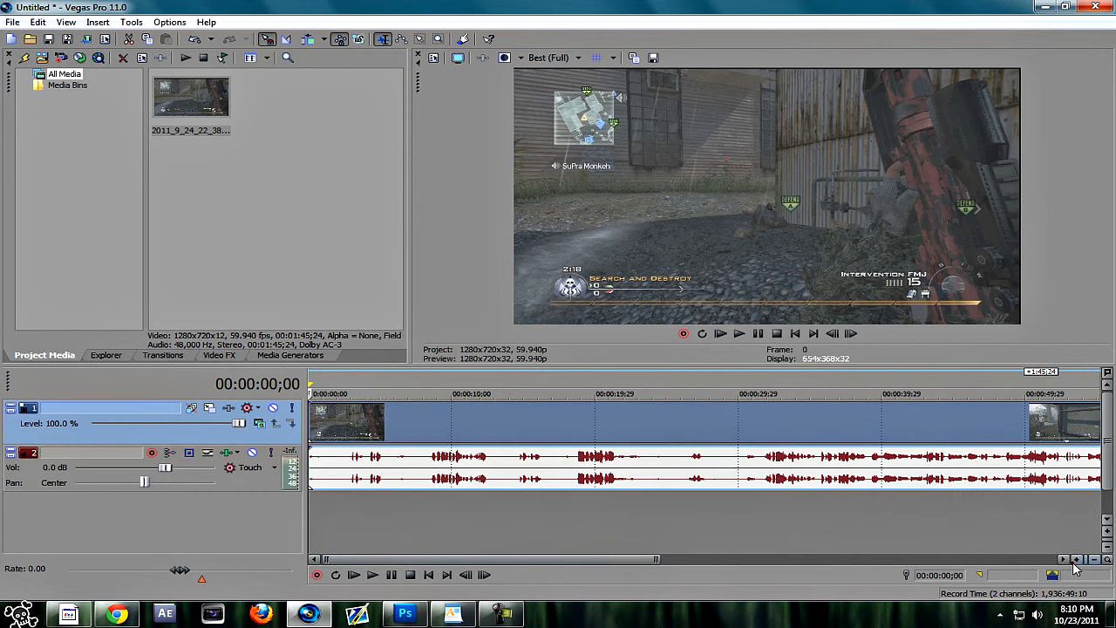
click(394, 384)
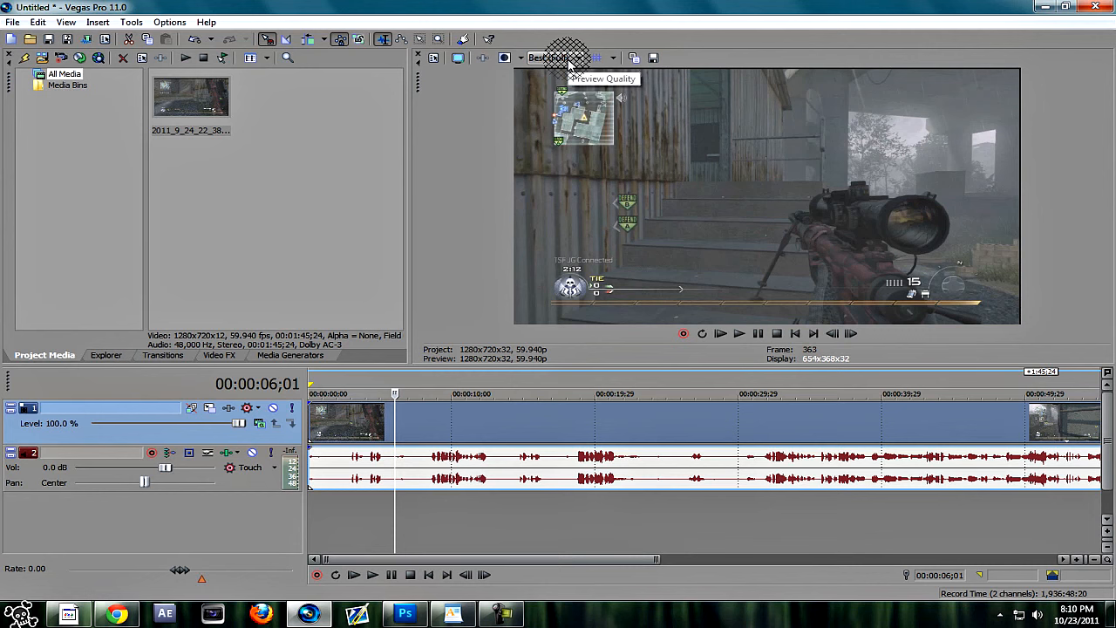
key(space)
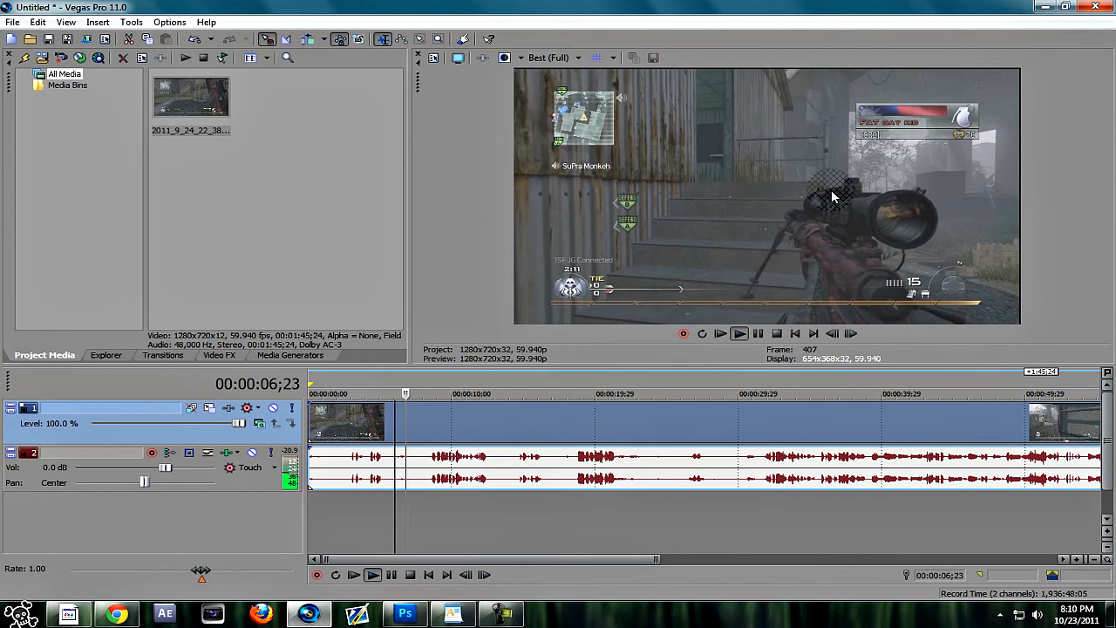
key(space)
click(569, 423)
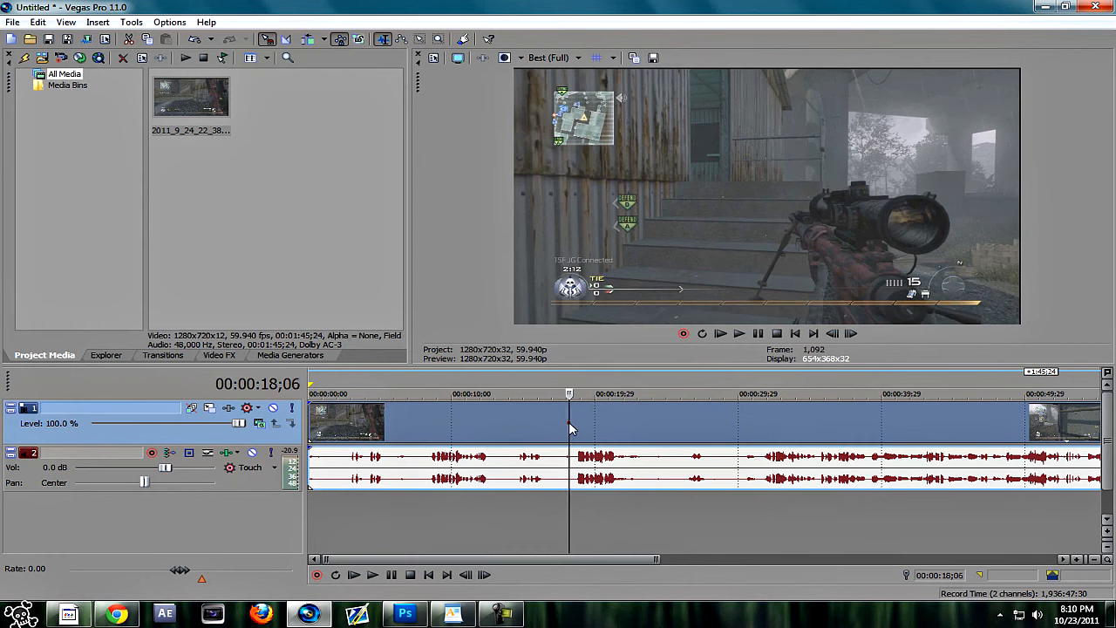
key(space)
key(space)
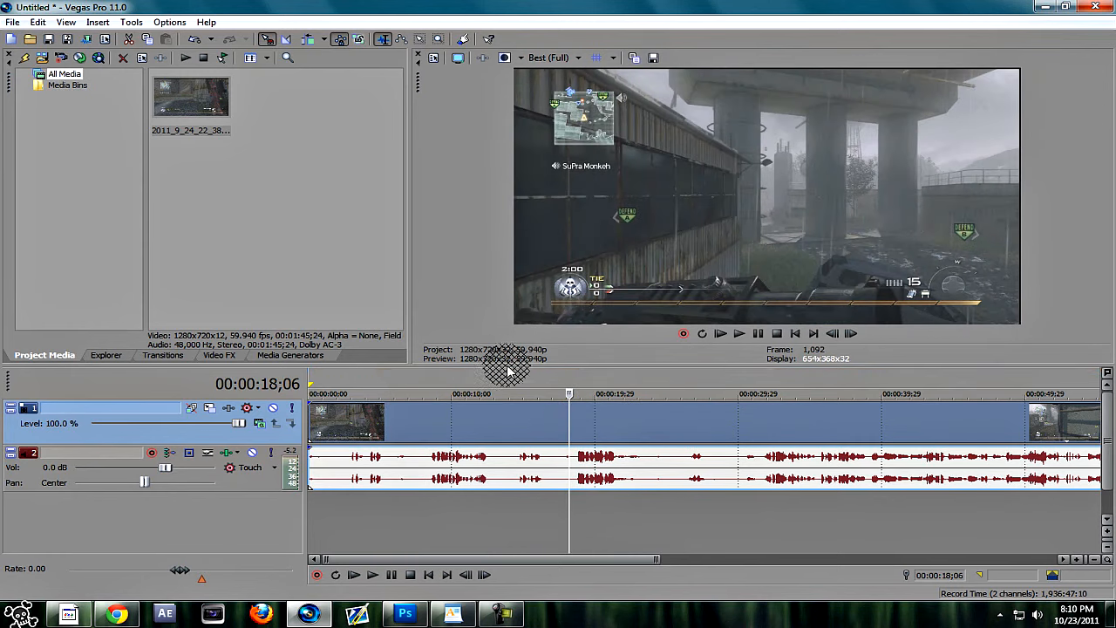
Step: Define a time selection from 00:00:15;10 to 00:00:18;09 on the timeline and preview that section
drag(526, 379, 570, 383)
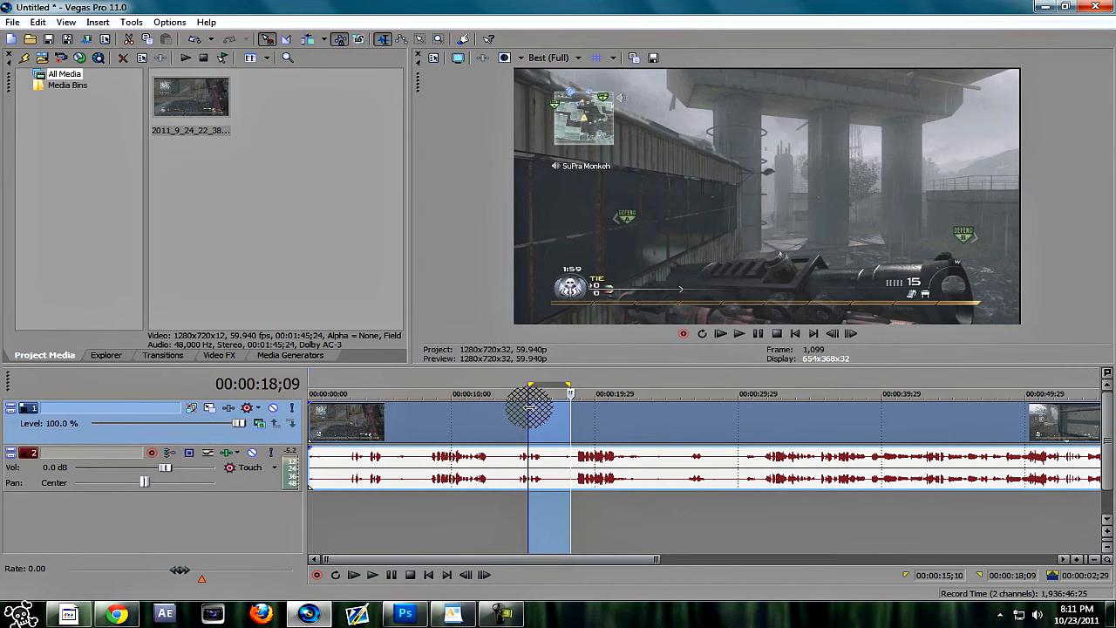
key(space)
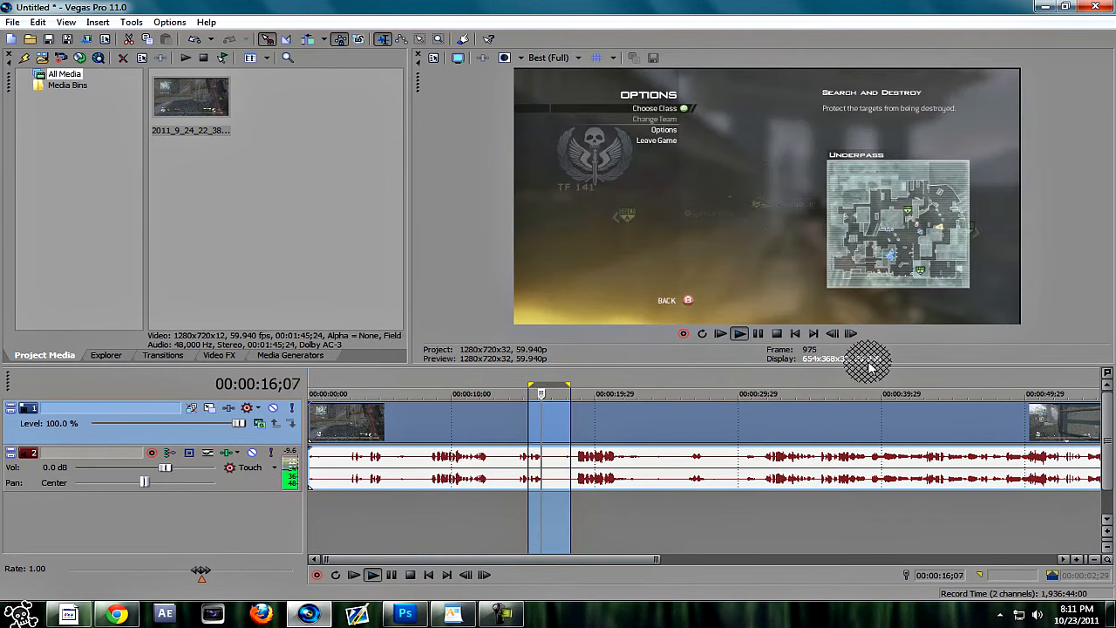
key(space)
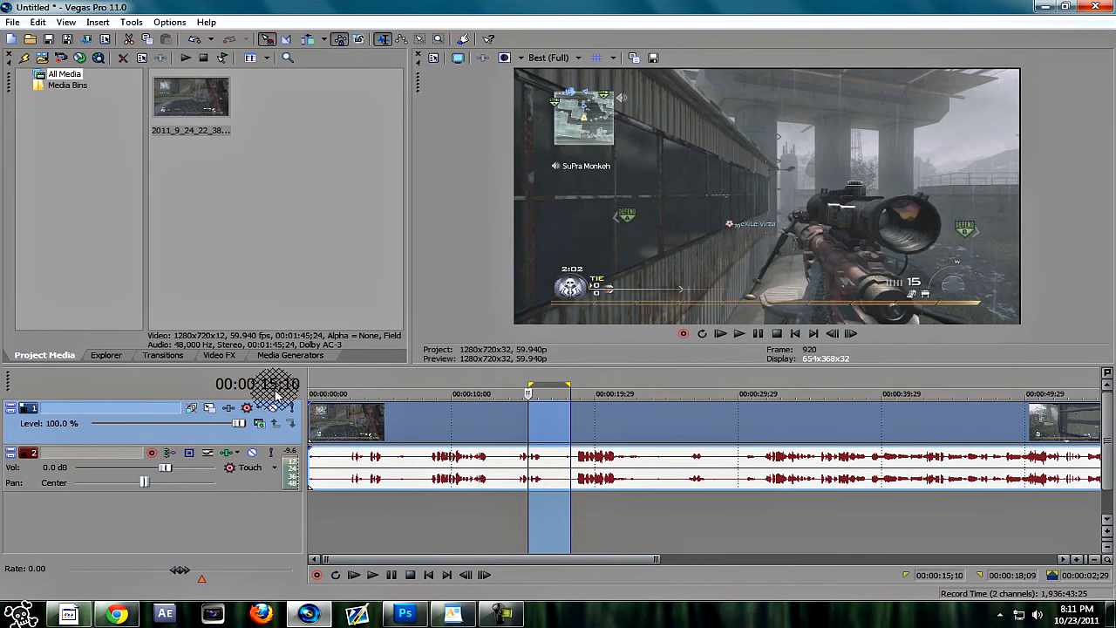
Step: Return the playback cursor to the start of the timeline and check the topic list in WordPad
click(316, 427)
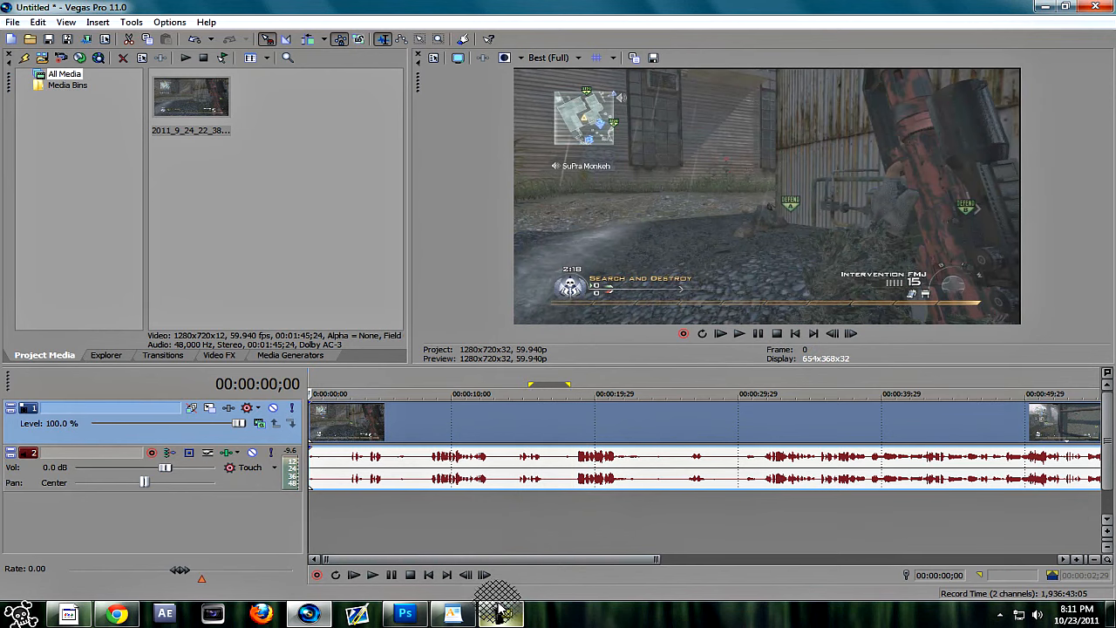
mouse_move(502, 610)
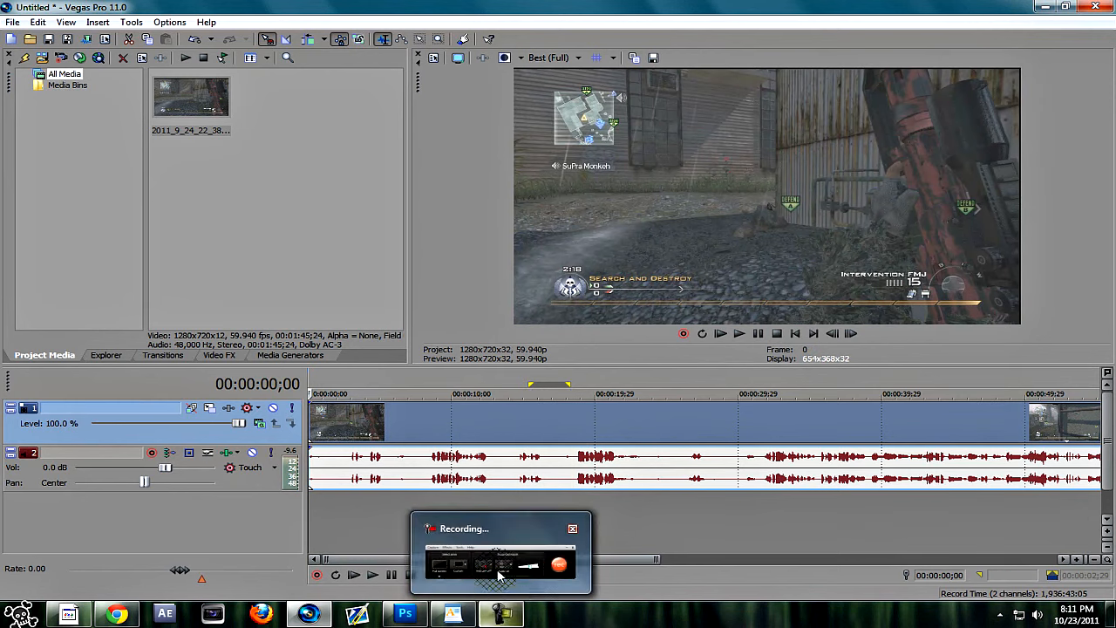
click(452, 614)
click(454, 615)
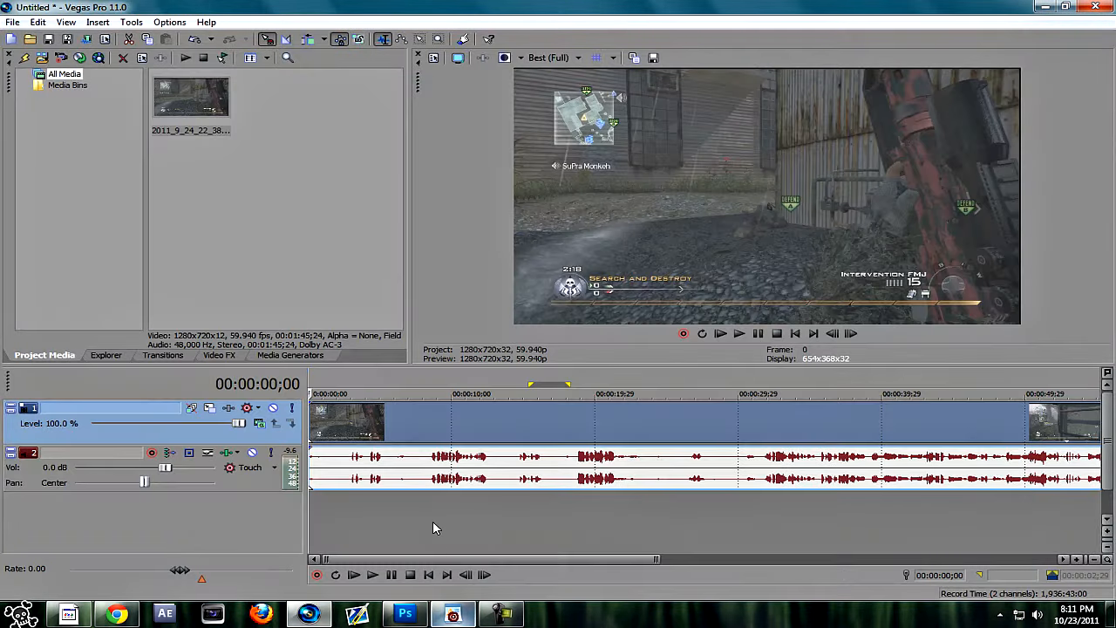
Step: Insert a timeline marker named "First Shot" at 00:00:24;07
click(382, 427)
click(422, 431)
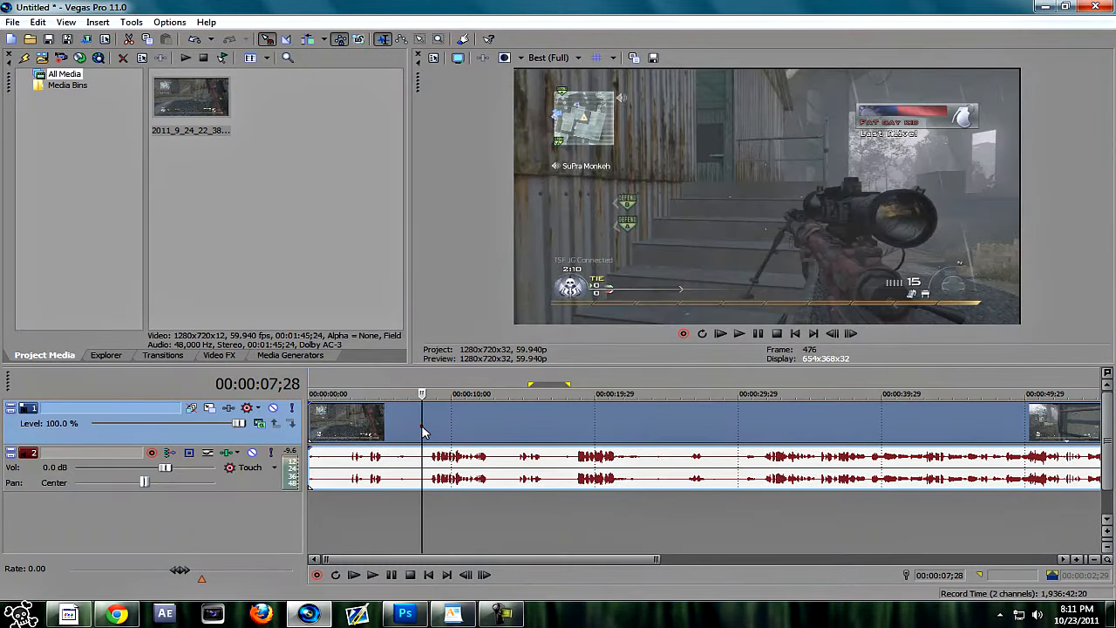
click(506, 424)
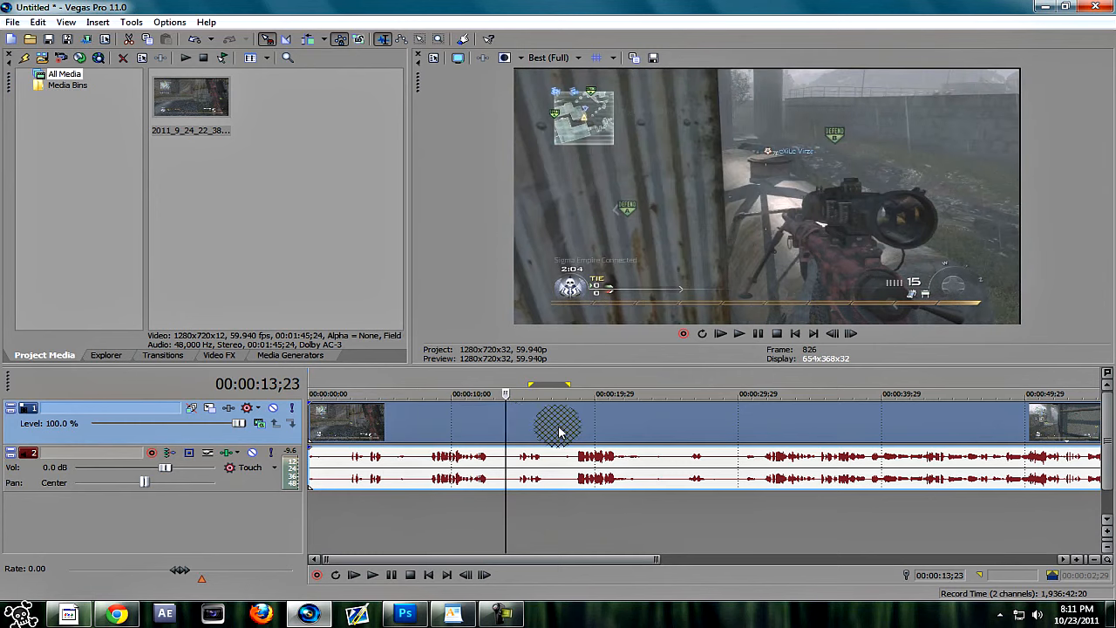
click(656, 431)
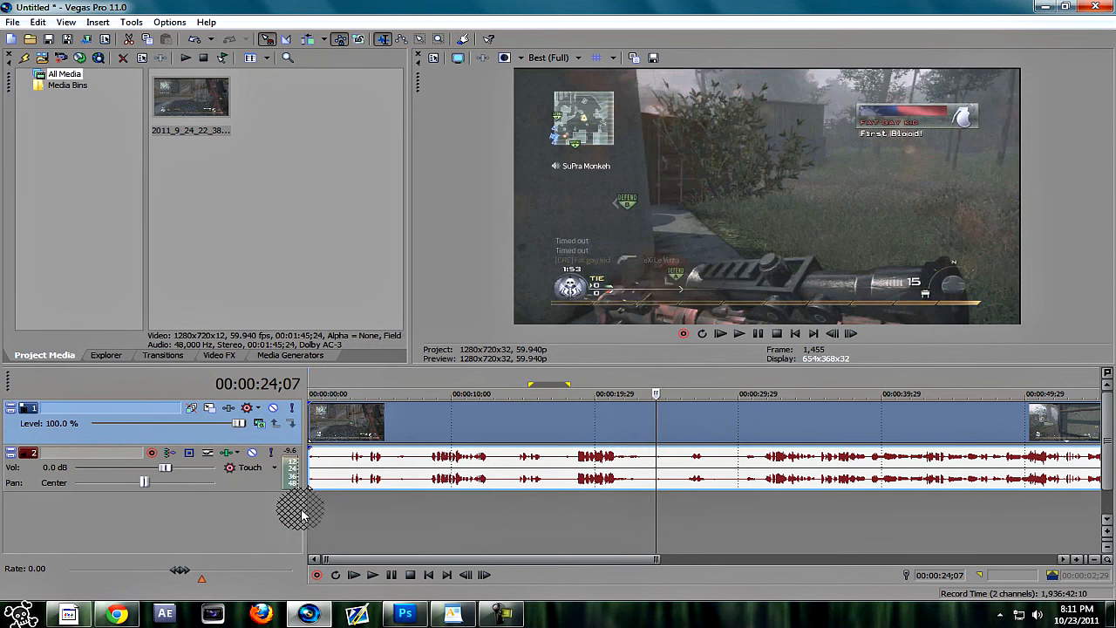
drag(614, 421, 365, 421)
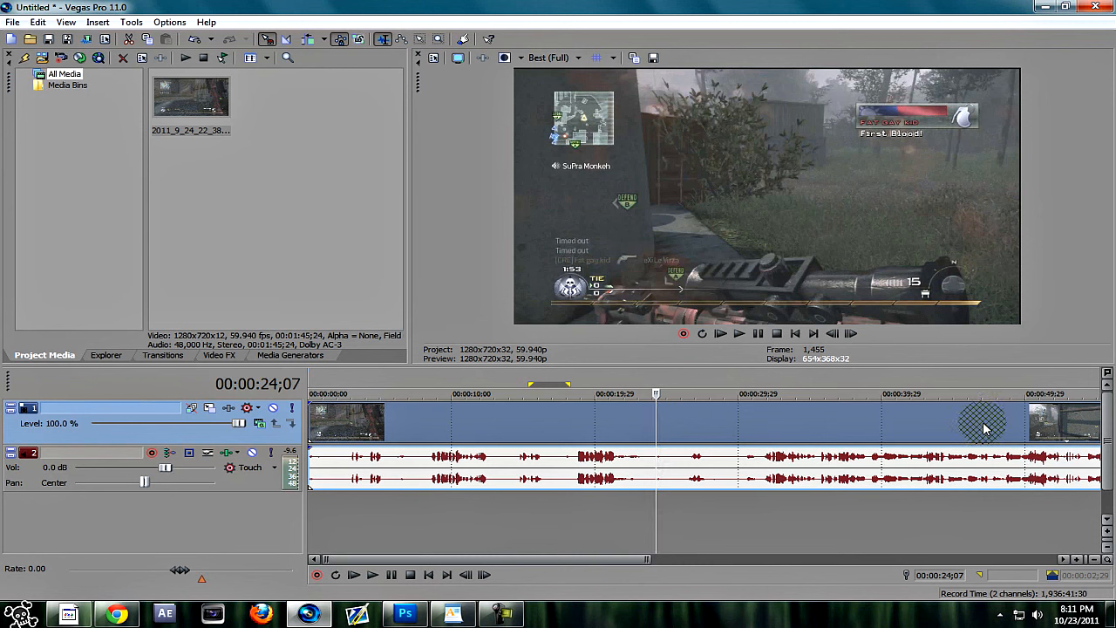
key(m)
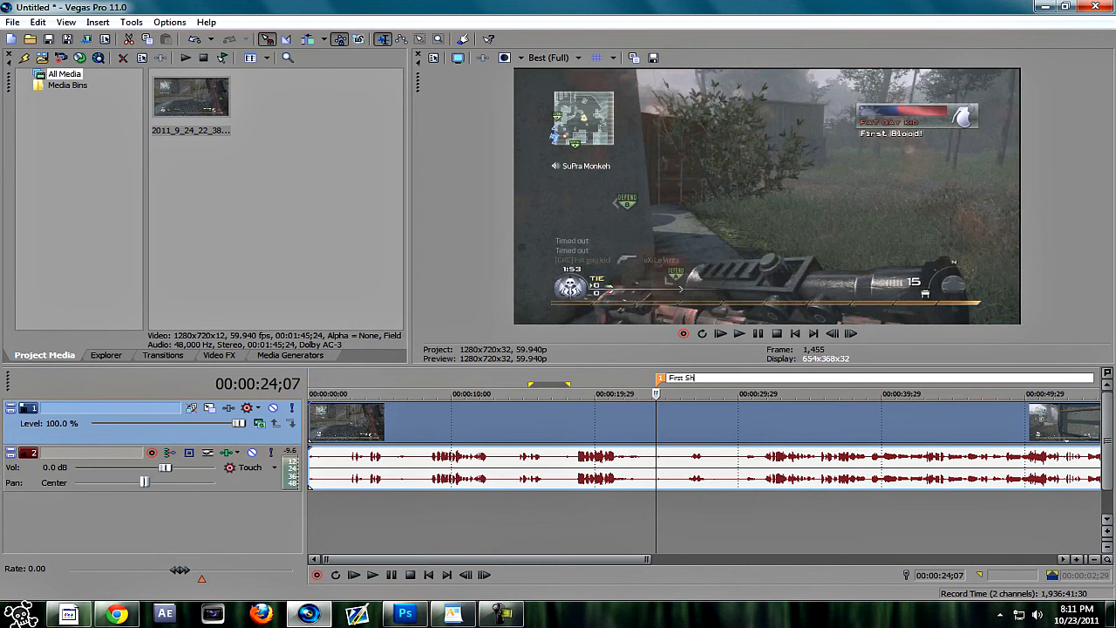
click(983, 423)
click(686, 428)
mouse_move(593, 426)
mouse_down()
mouse_move(538, 398)
mouse_move(676, 422)
mouse_move(499, 425)
mouse_move(656, 421)
mouse_move(613, 430)
mouse_up()
click(658, 422)
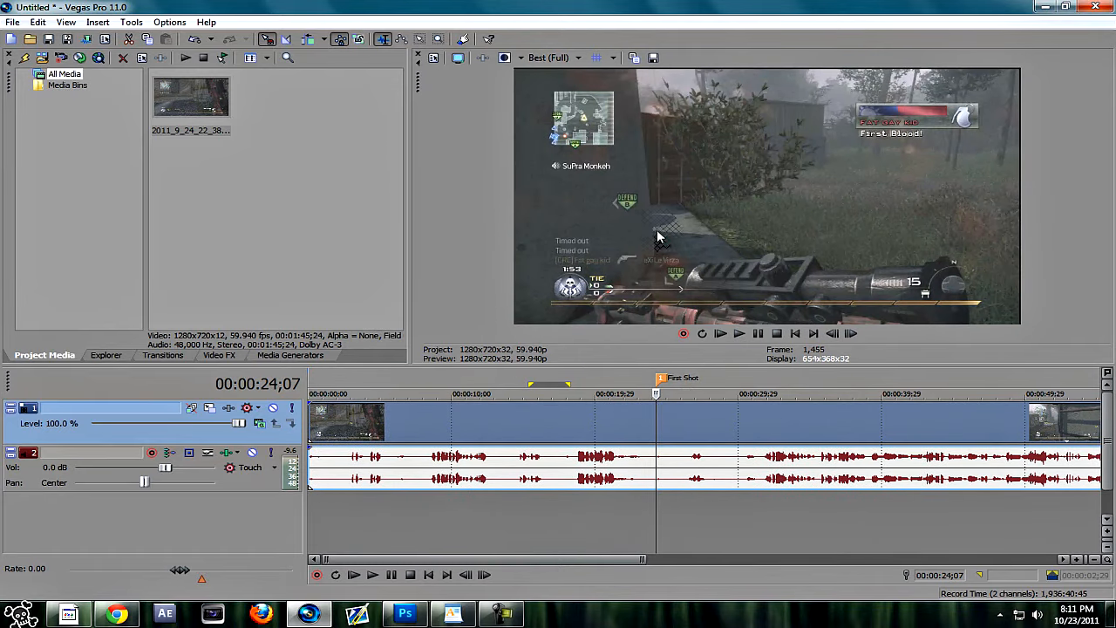
click(656, 499)
Step: Check the topic list in WordPad, return to Vegas Pro and look through the options available for the video event
click(443, 613)
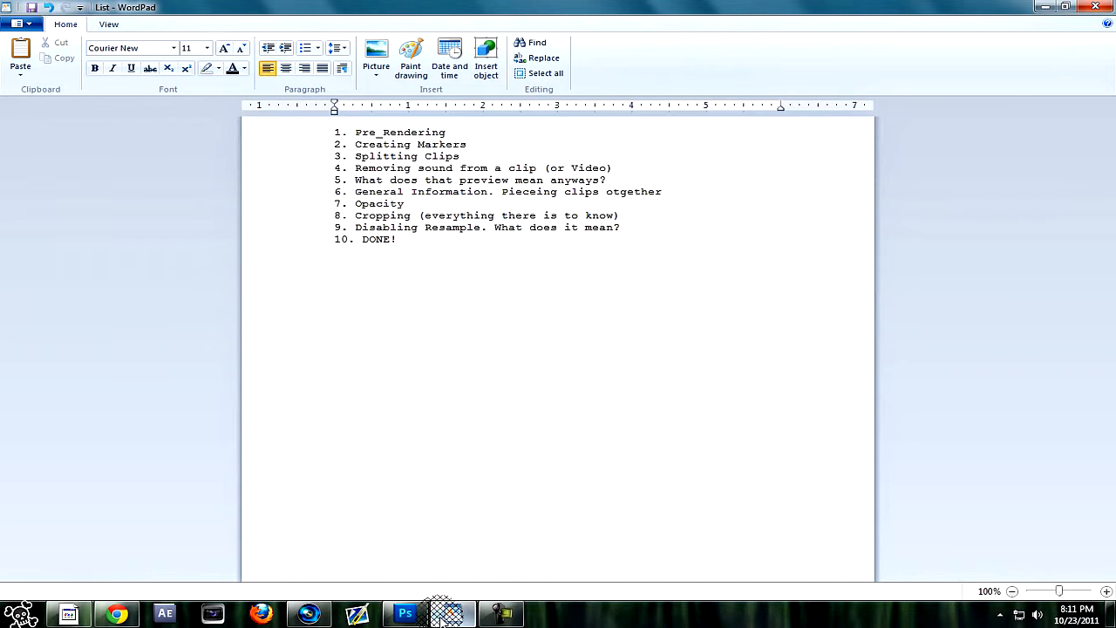
click(441, 619)
click(474, 424)
click(393, 427)
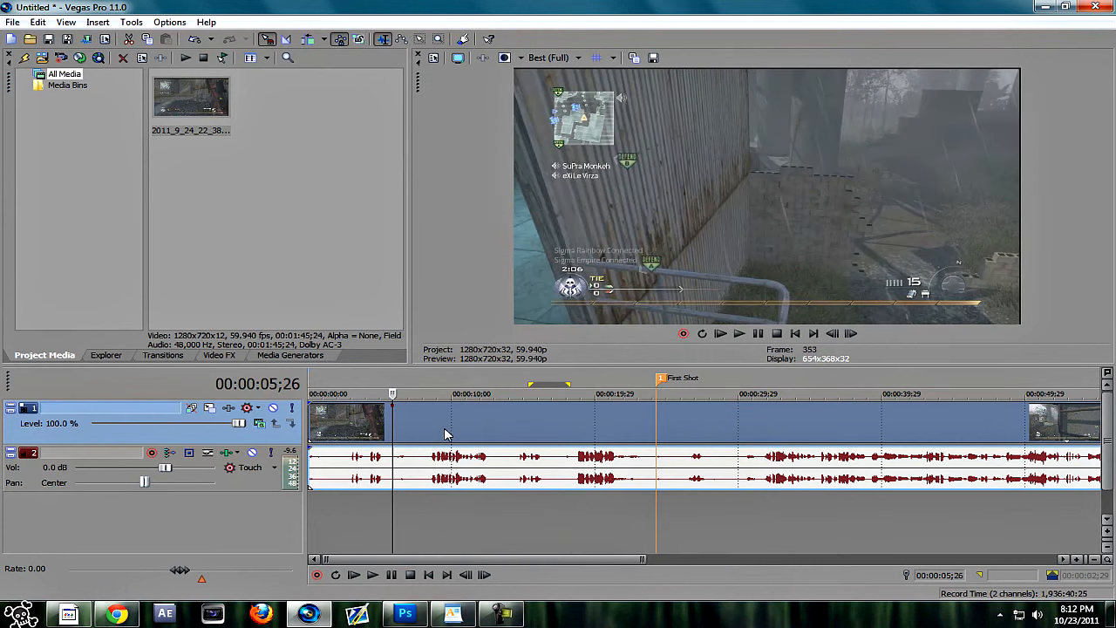
right_click(445, 434)
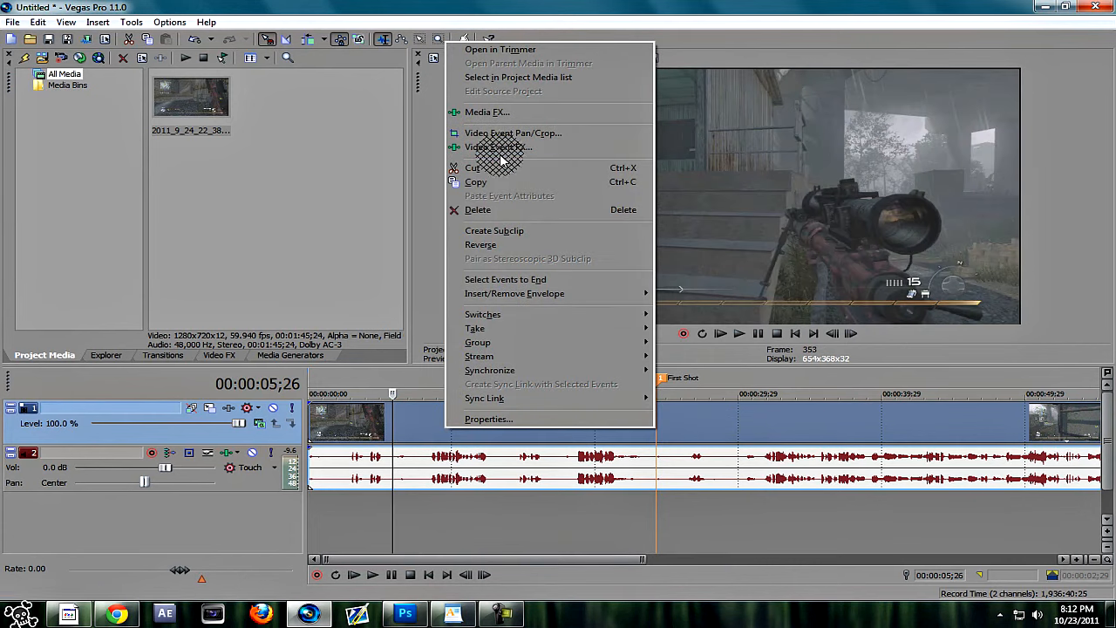
click(403, 436)
Step: Try splitting the clip at 00:00:10;19
click(461, 416)
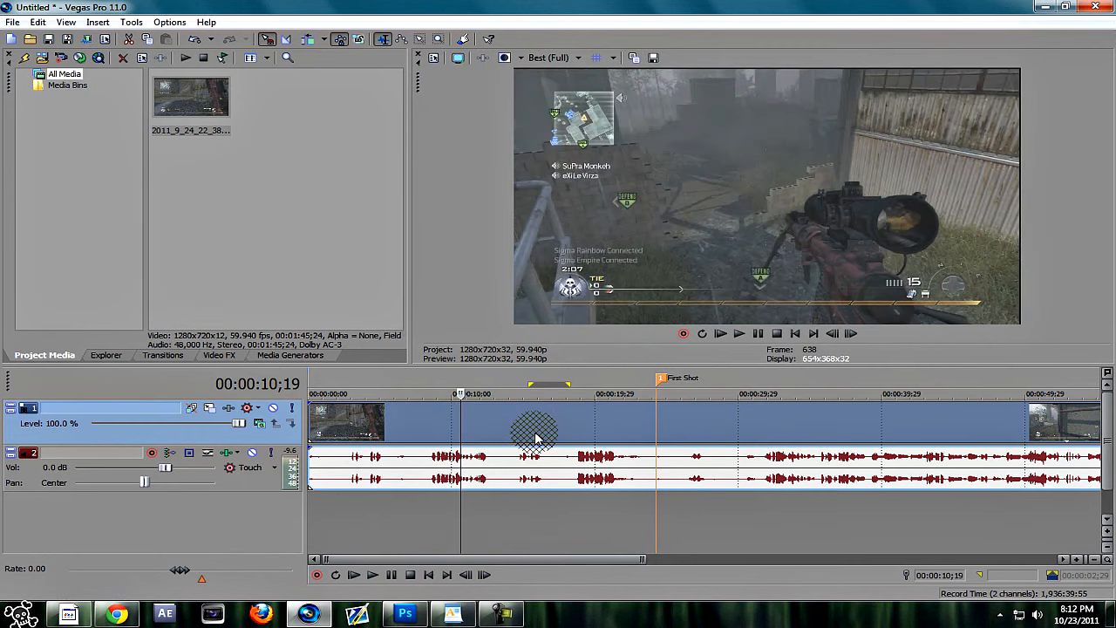
key(s)
mouse_move(482, 425)
mouse_down()
mouse_move(710, 419)
mouse_move(474, 414)
mouse_up()
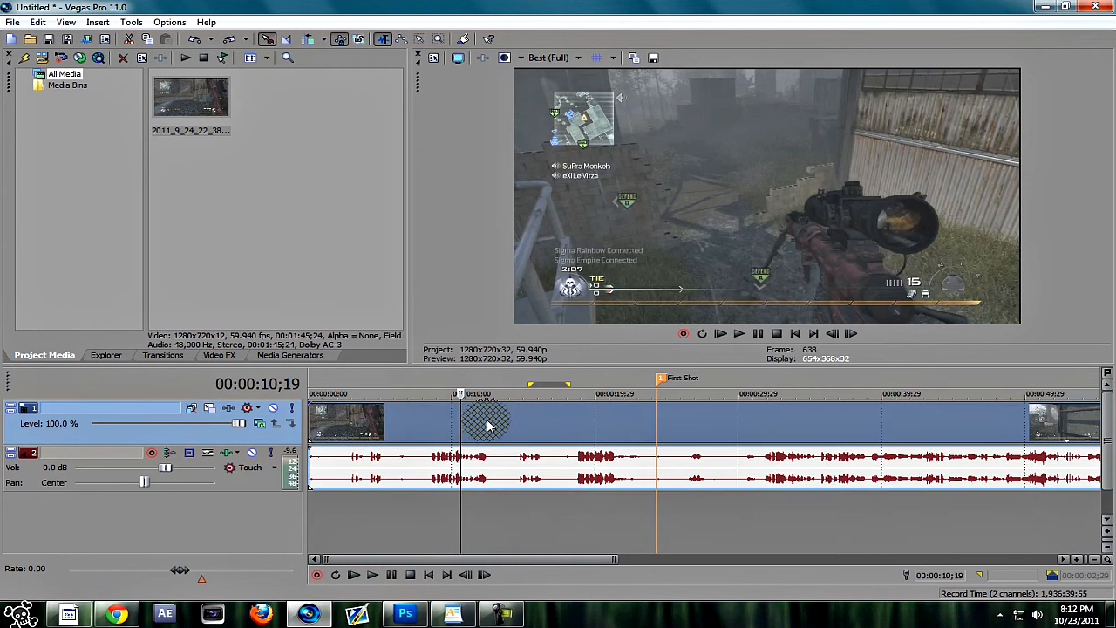
click(537, 426)
click(553, 437)
click(503, 427)
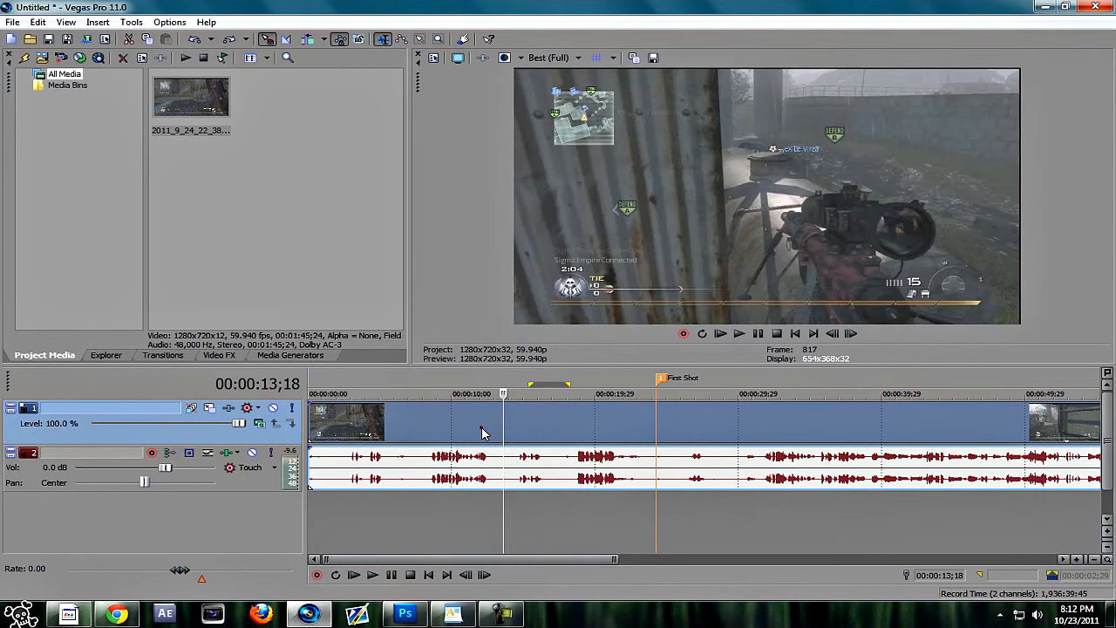
click(465, 429)
click(591, 435)
click(590, 429)
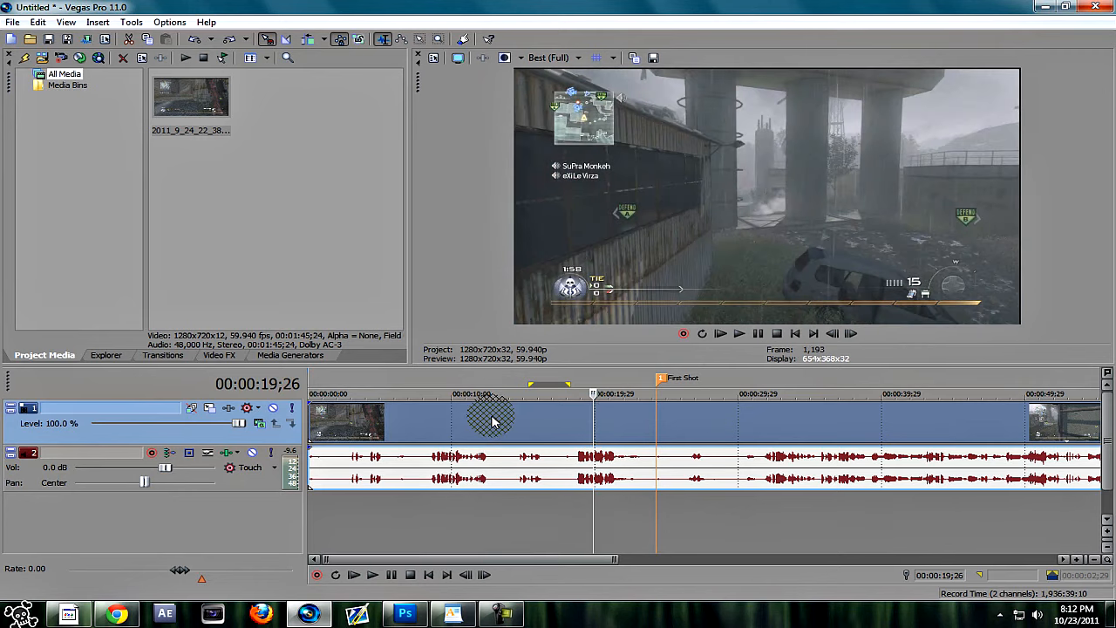
click(491, 427)
click(537, 428)
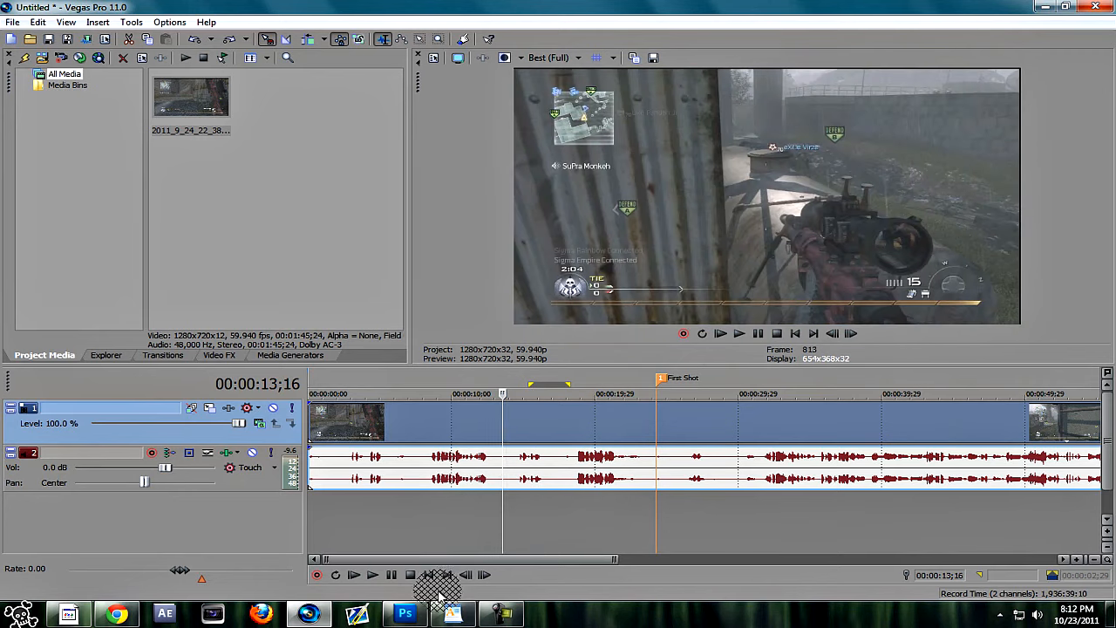
Step: Check the topic list in WordPad and go back to the clip in Vegas Pro, around 00:00:08;13
mouse_move(454, 613)
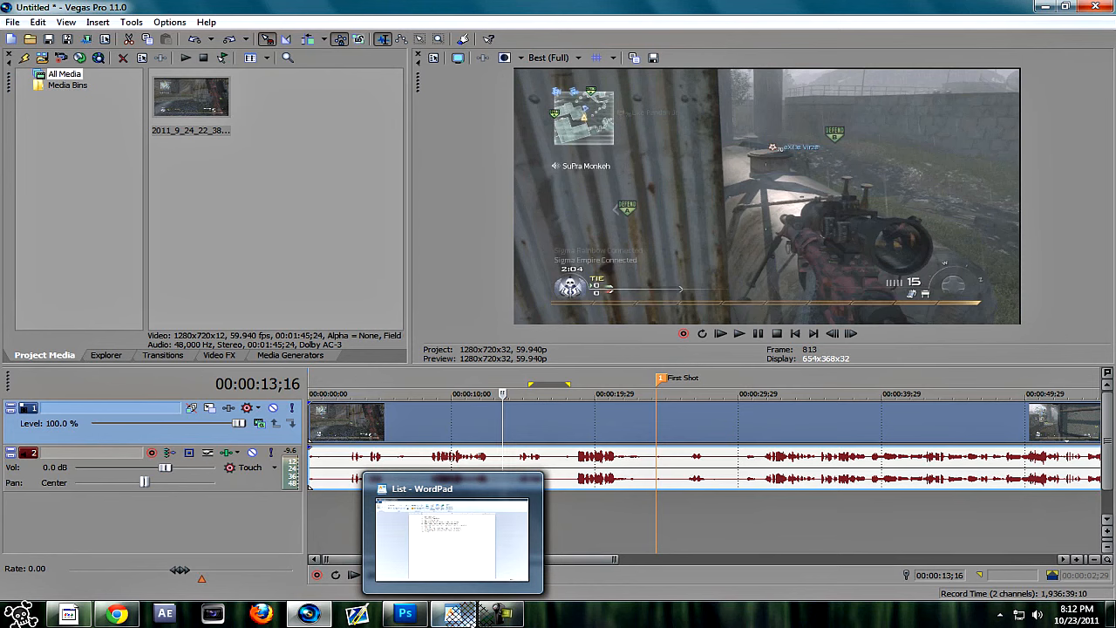
click(453, 614)
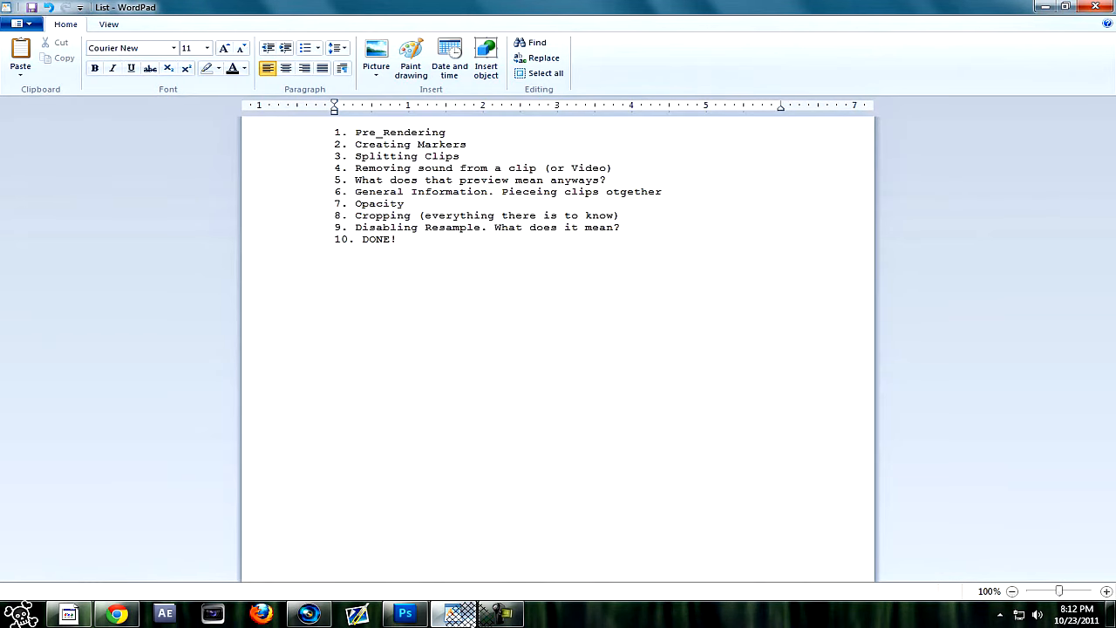
key(alt+Tab)
click(440, 433)
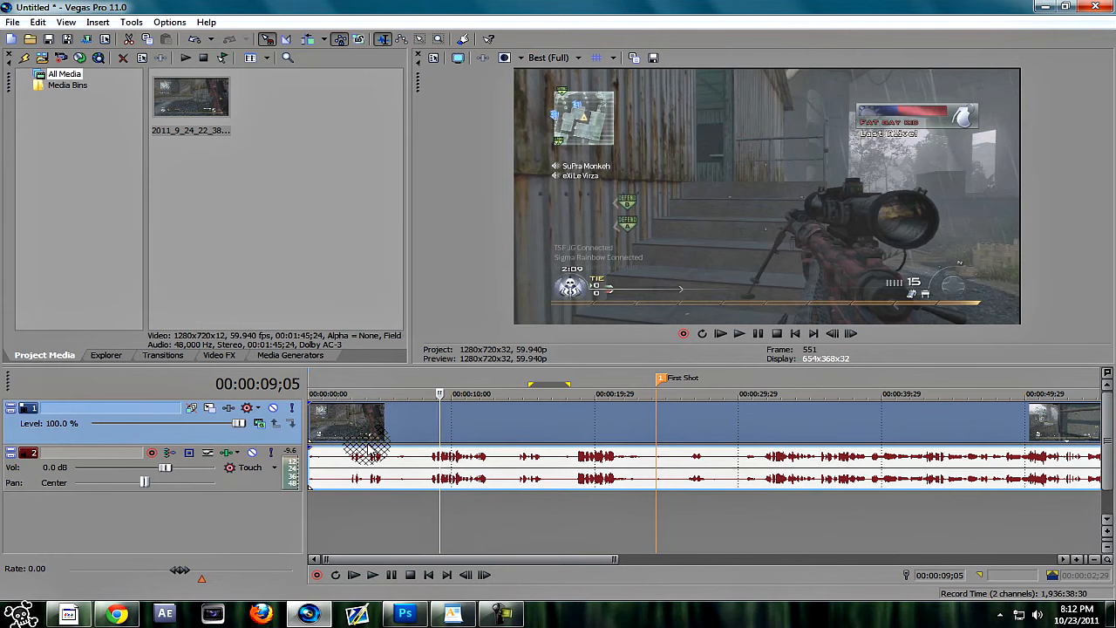
click(367, 426)
click(428, 433)
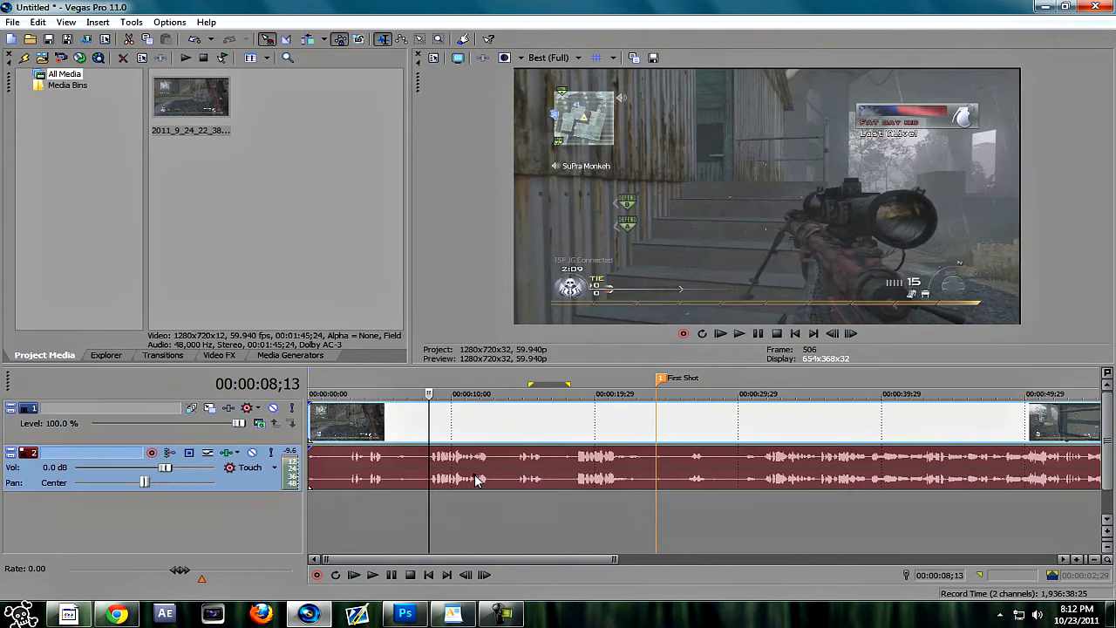
Step: Delete only the clip's audio event from track 2, keeping the video, and undo the deletion
click(477, 445)
click(474, 436)
click(468, 433)
click(487, 432)
click(482, 429)
drag(426, 474, 252, 446)
drag(394, 474, 313, 477)
click(373, 469)
key(Delete)
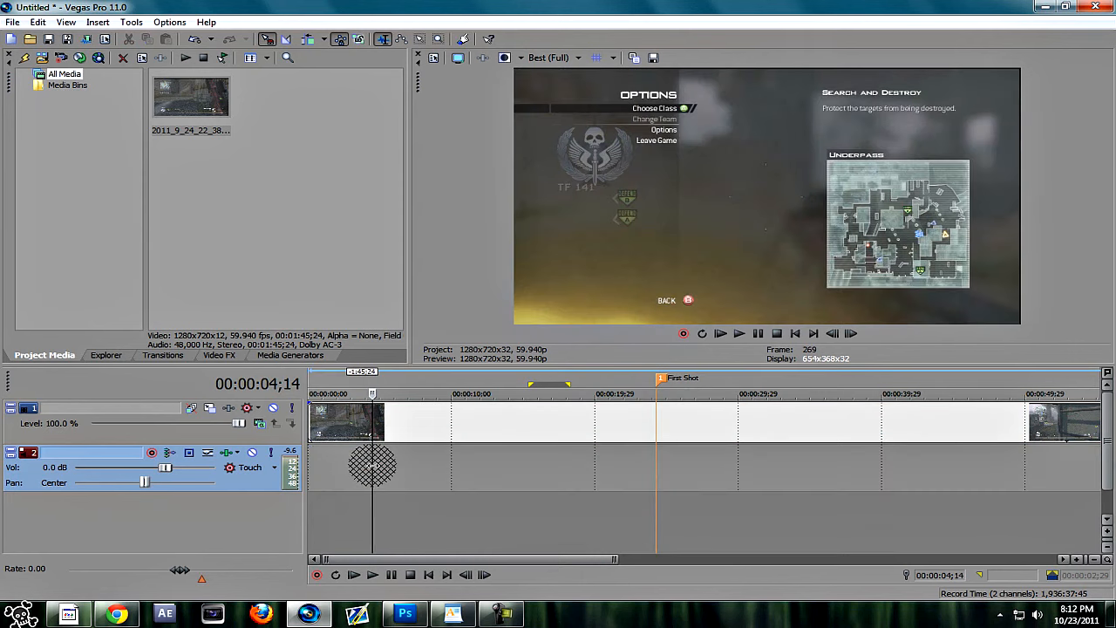
key(ctrl+z)
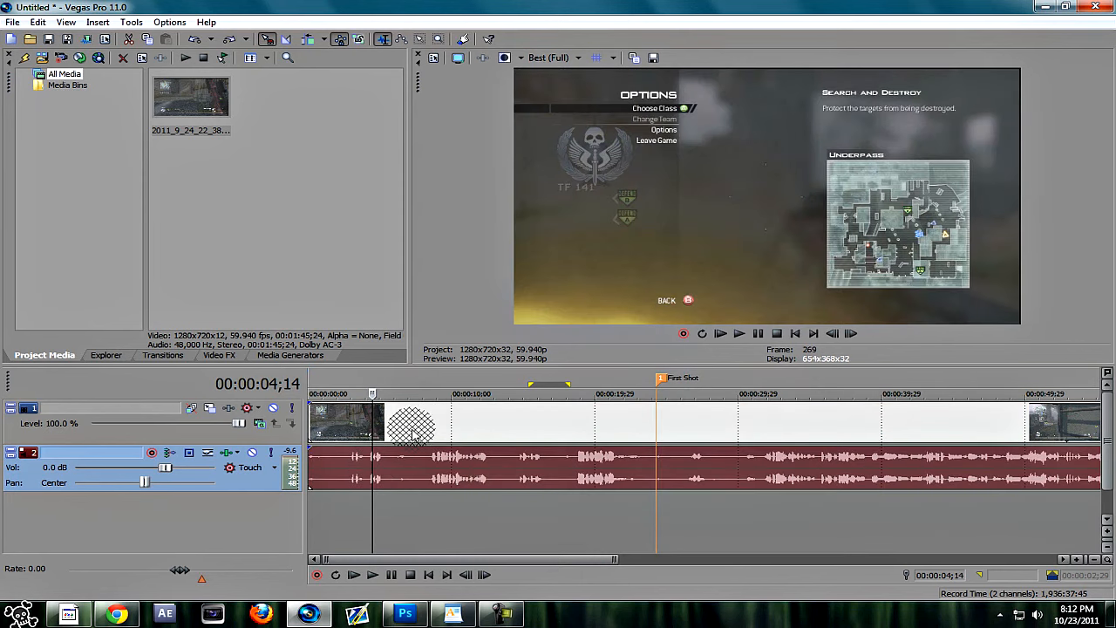
Step: Delete only the clip's video event from track 1, keeping the audio, and undo the deletion
click(399, 425)
key(Delete)
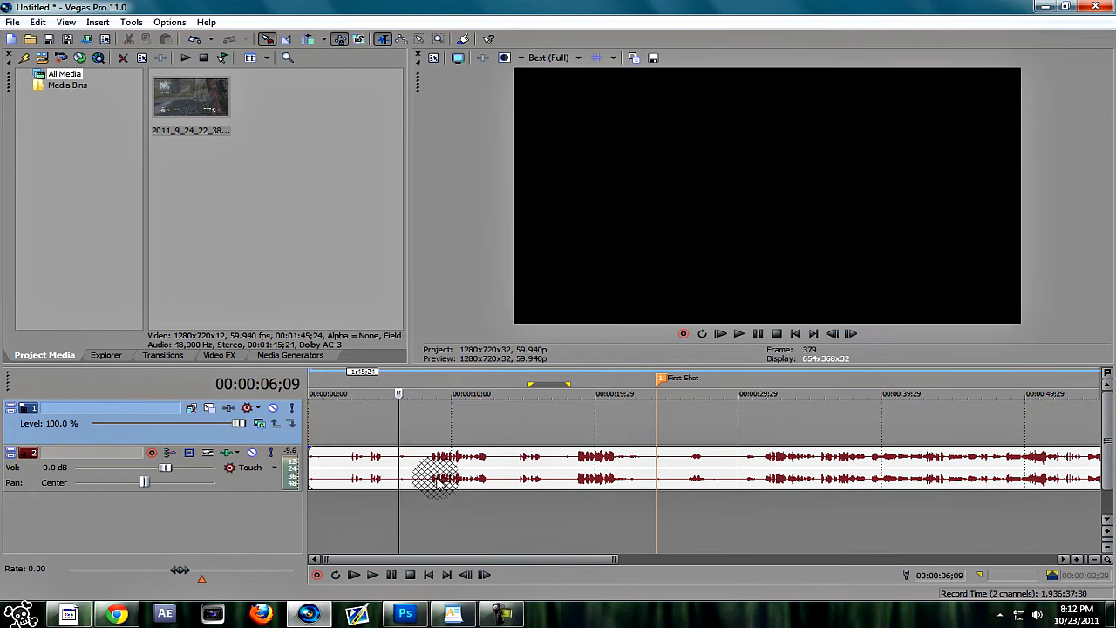
key(ctrl+z)
Step: Repeat the removal of the video event from track 1 and restore it
click(417, 428)
click(519, 423)
click(416, 425)
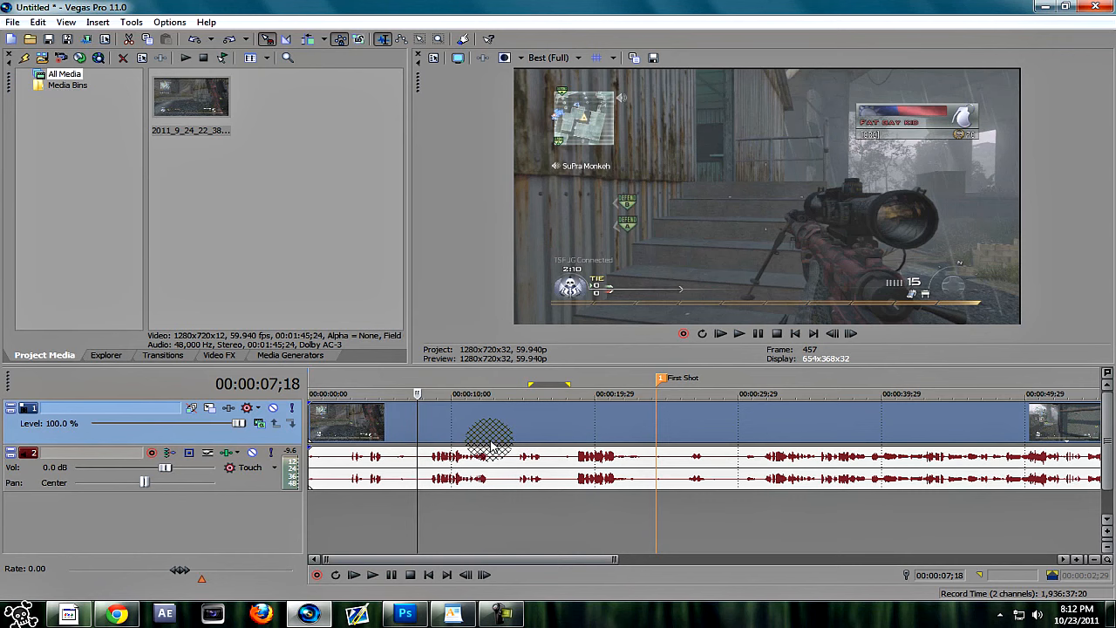
key(Delete)
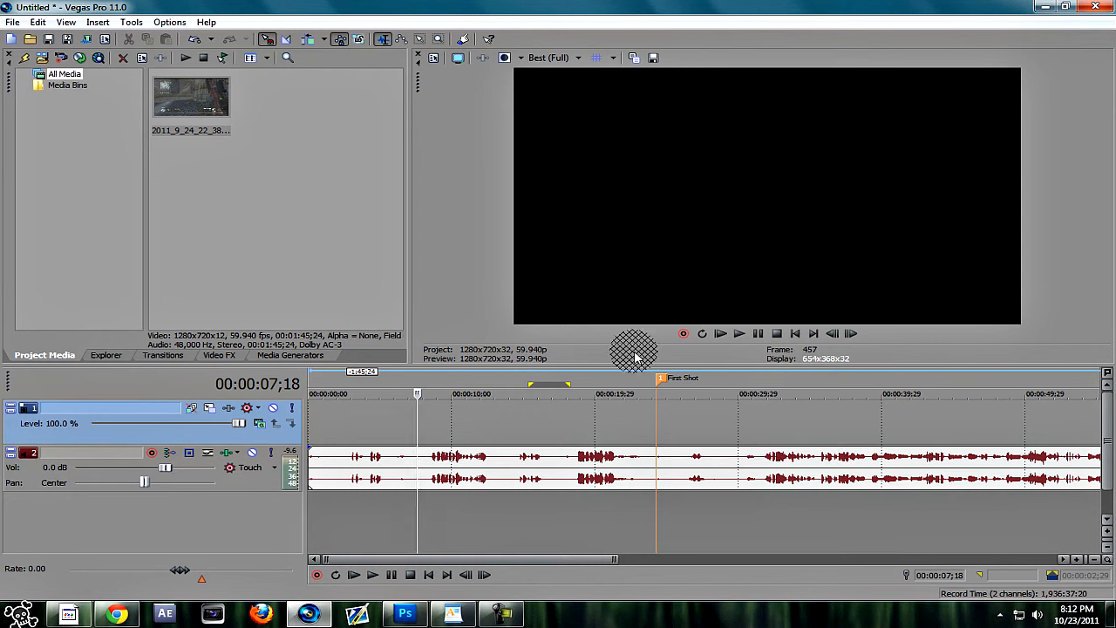
key(ctrl+z)
click(515, 416)
click(480, 425)
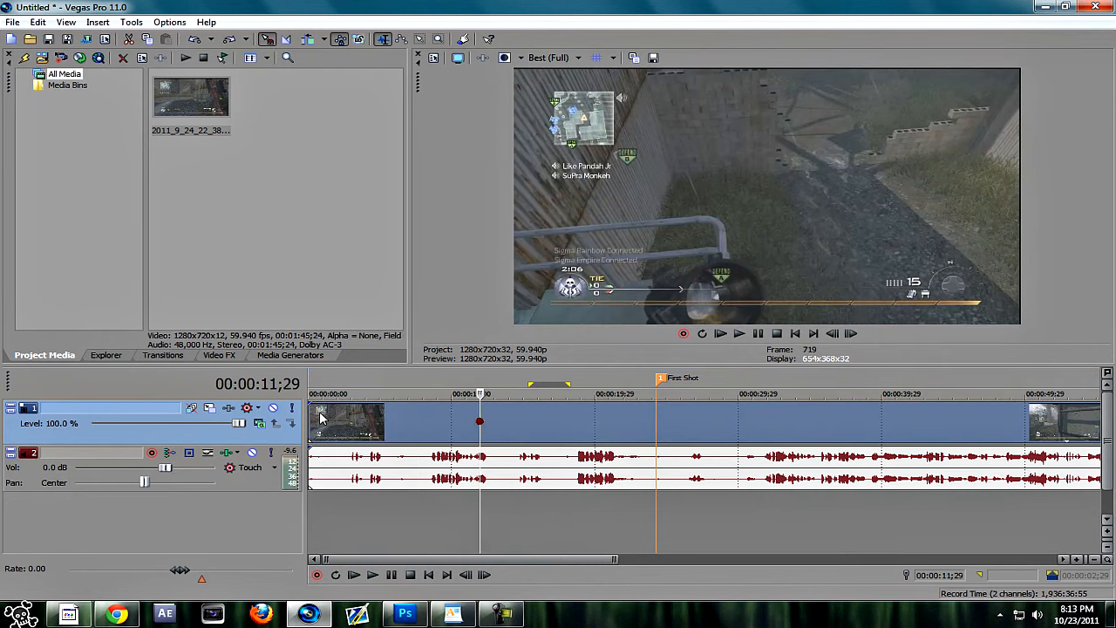
Step: Insert a new video track and paste a copy of the clip's video event onto it
click(321, 420)
click(441, 423)
click(383, 423)
click(436, 428)
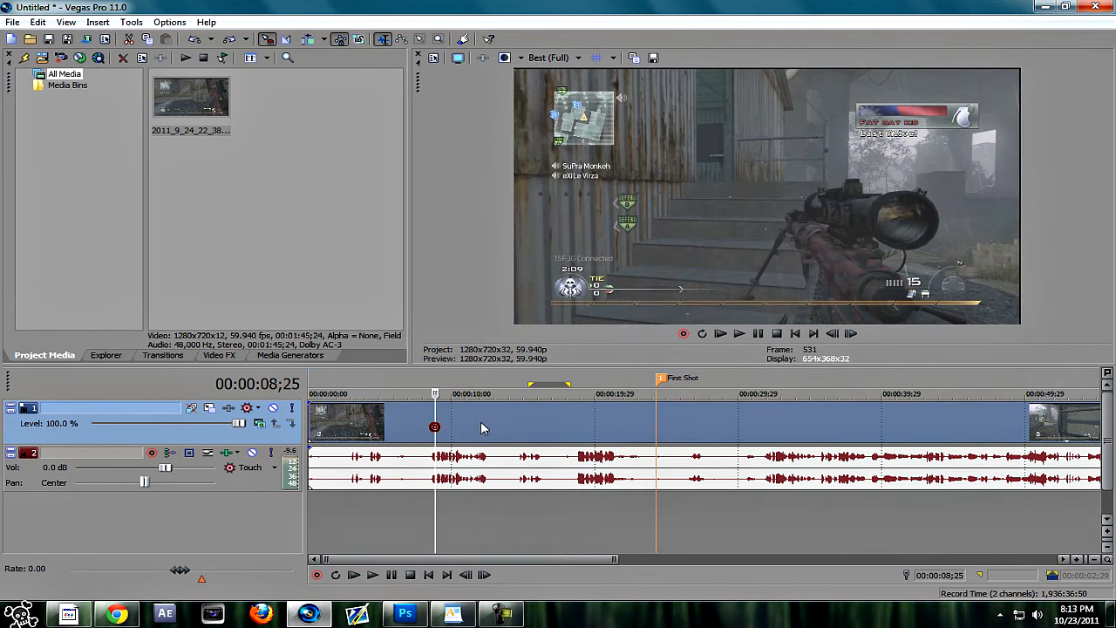
click(532, 423)
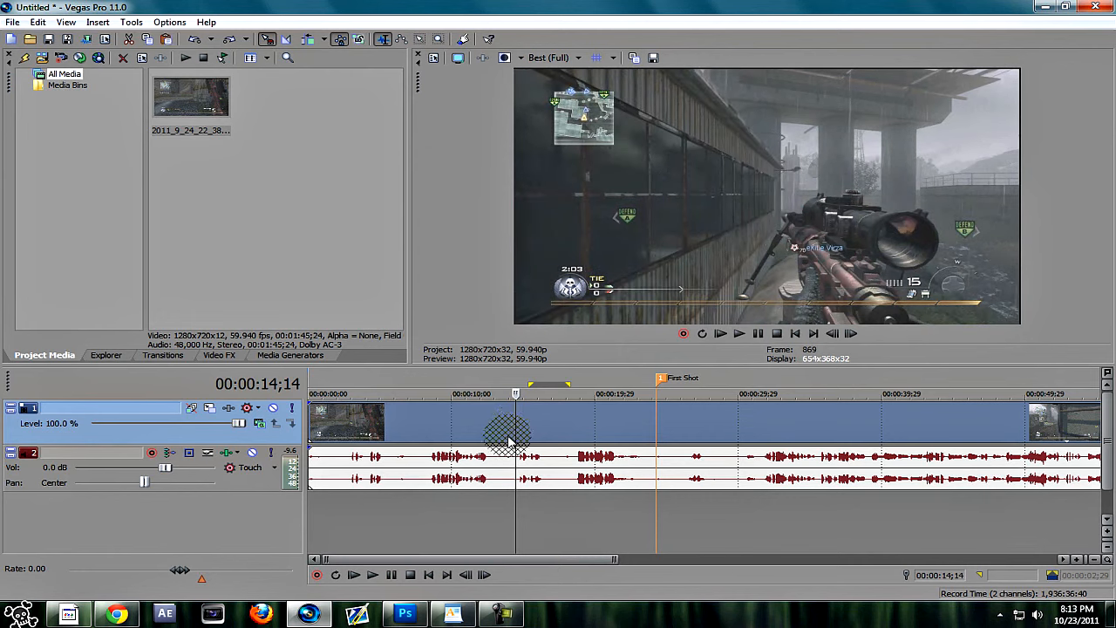
right_click(931, 521)
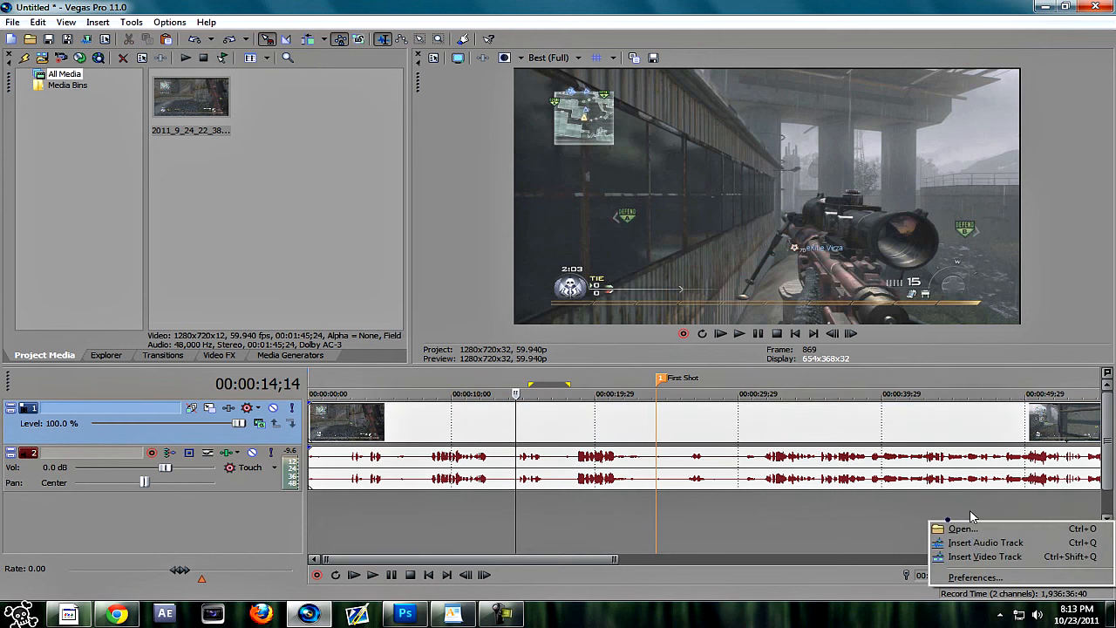
click(971, 559)
click(380, 419)
key(ctrl+v)
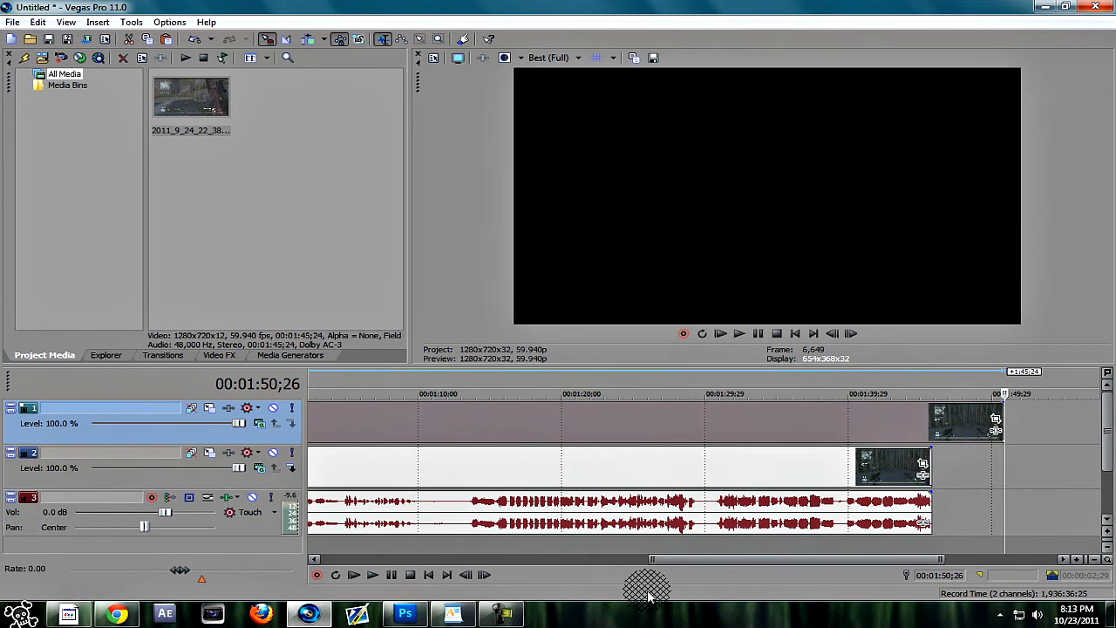
Step: Align the pasted video event with the start of the timeline, and remove the copy together with its added track
drag(675, 560, 340, 567)
drag(445, 419, 171, 406)
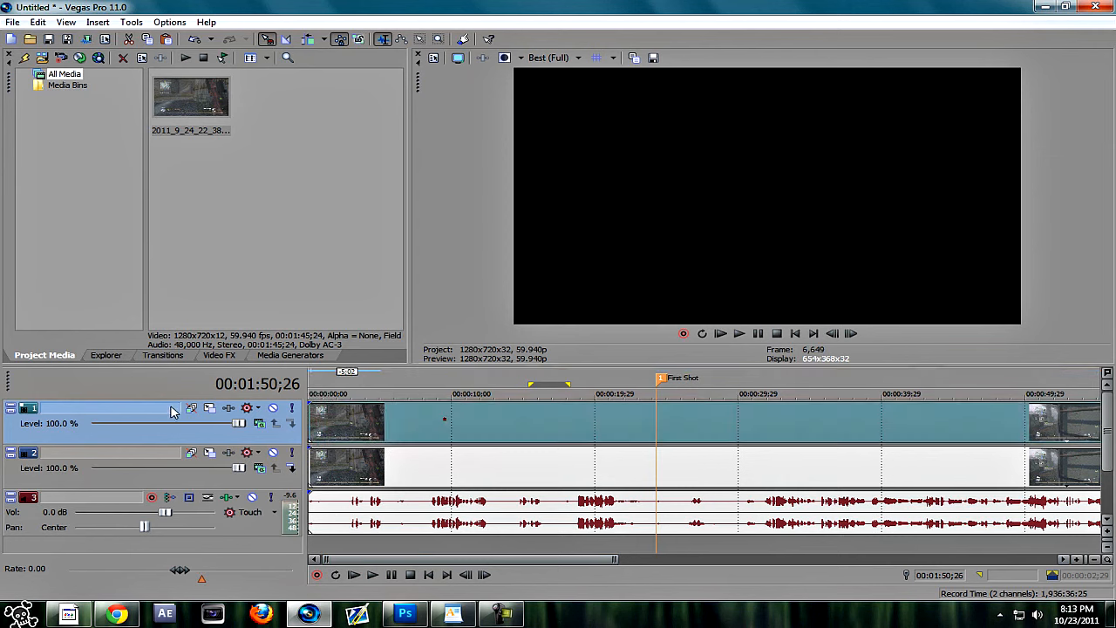
click(401, 436)
key(Delete)
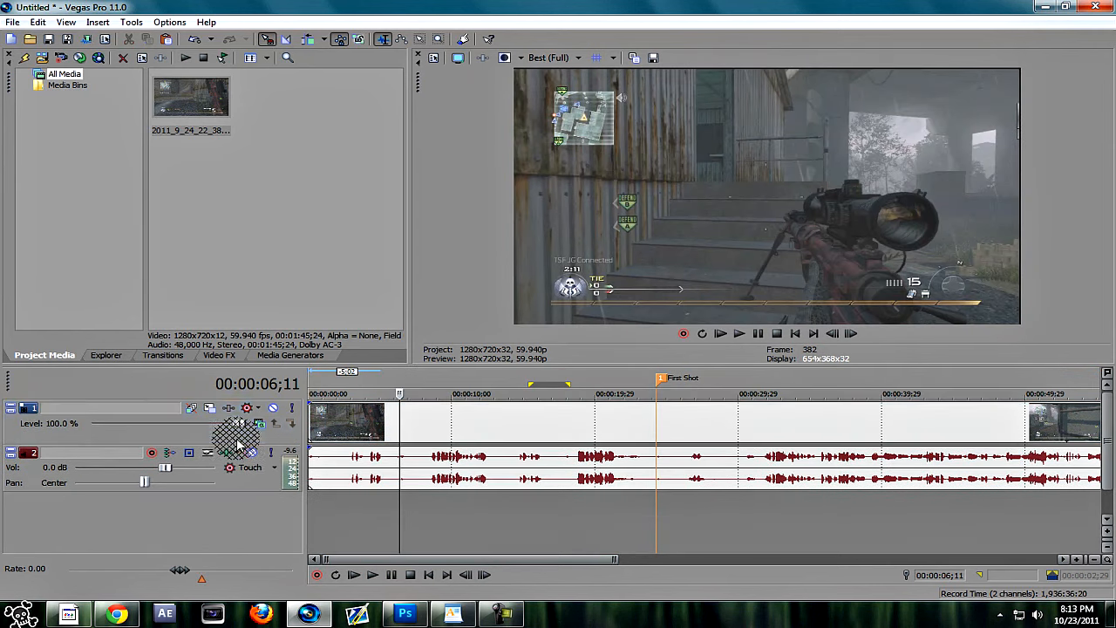
Step: Check the topic list in WordPad, return to Vegas Pro and set the preview quality to Best (Auto)
click(462, 615)
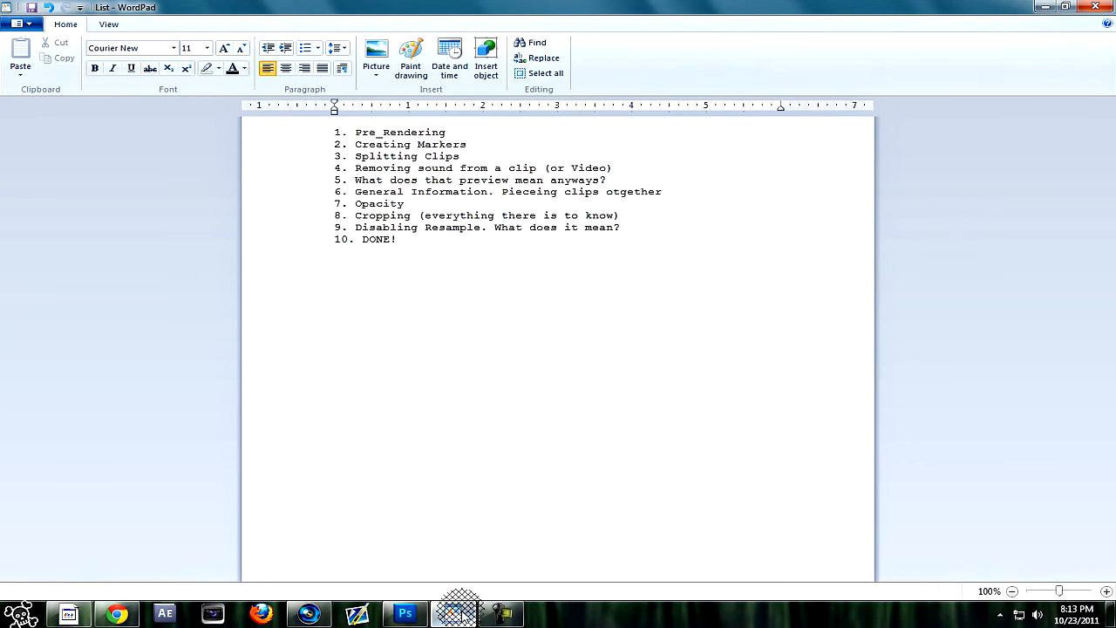
click(454, 613)
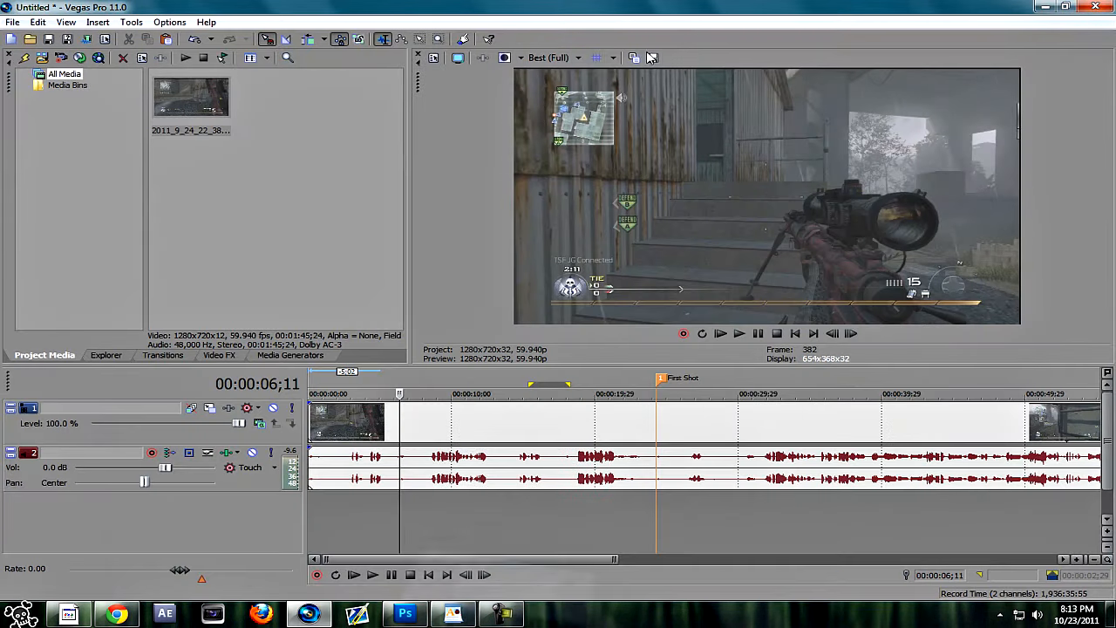
click(555, 58)
mouse_move(600, 80)
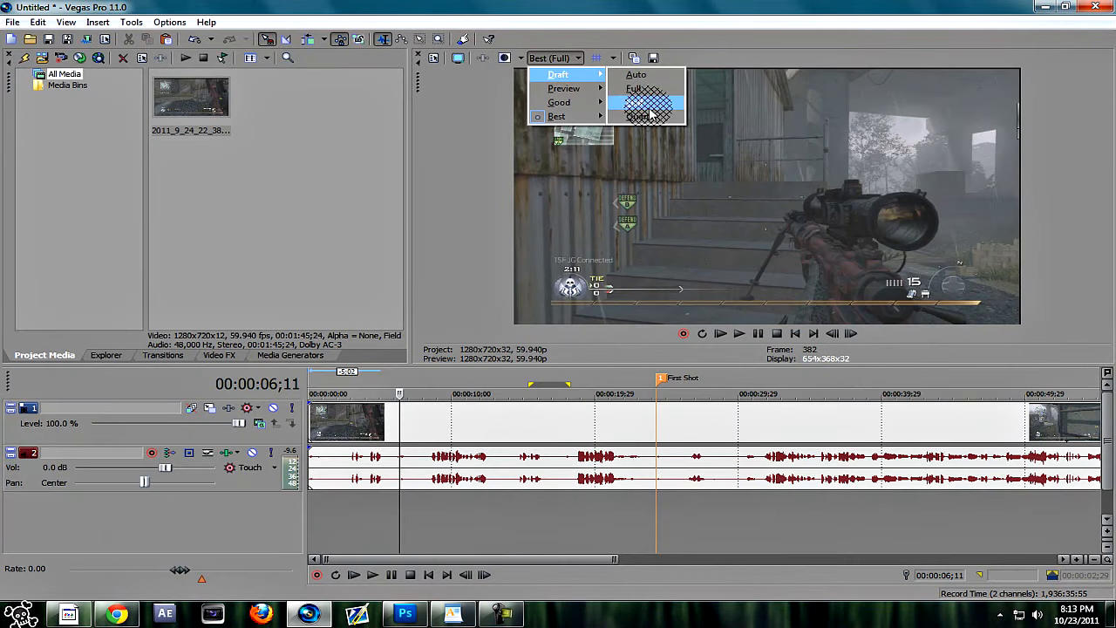
mouse_move(573, 120)
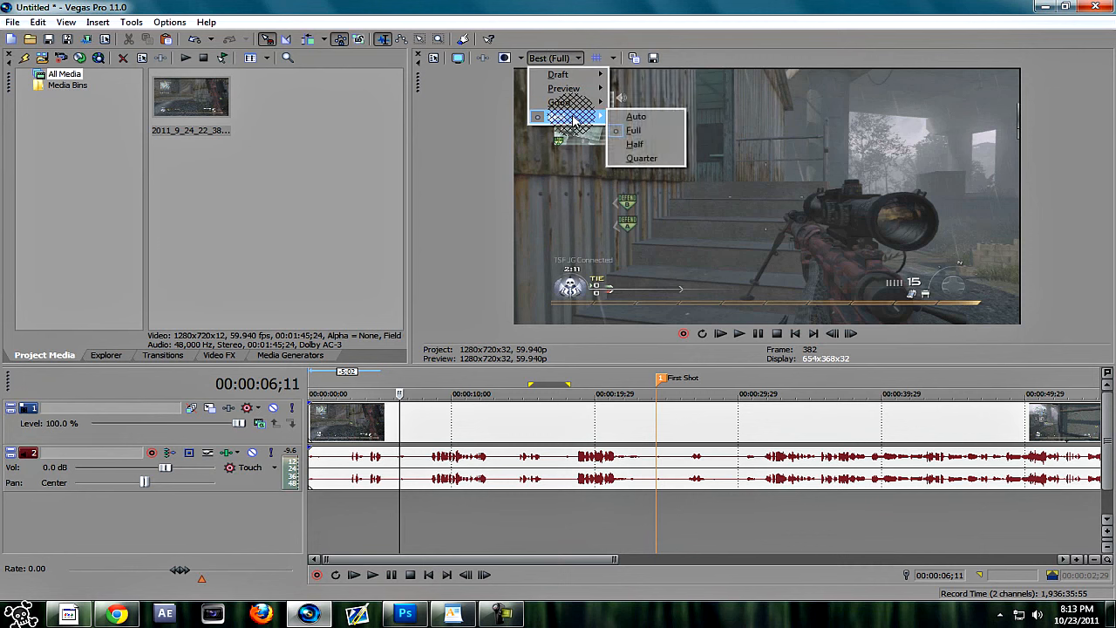
click(635, 129)
click(559, 58)
click(641, 119)
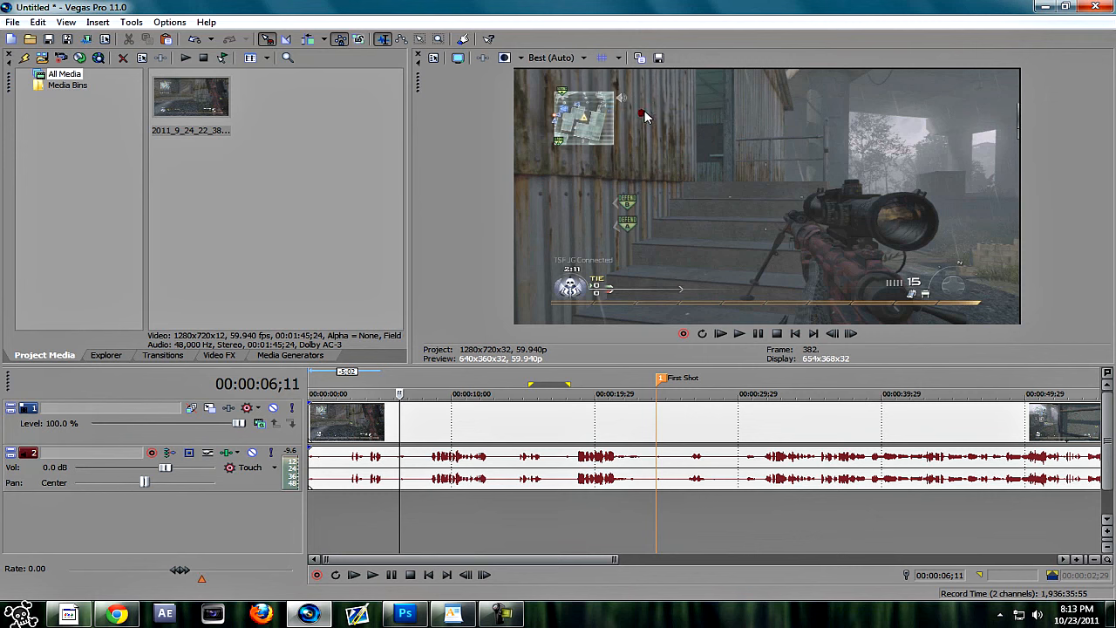
Step: Lower the preview quality to Best (Quarter) for comparison, and set it back to Best (Full)
click(562, 58)
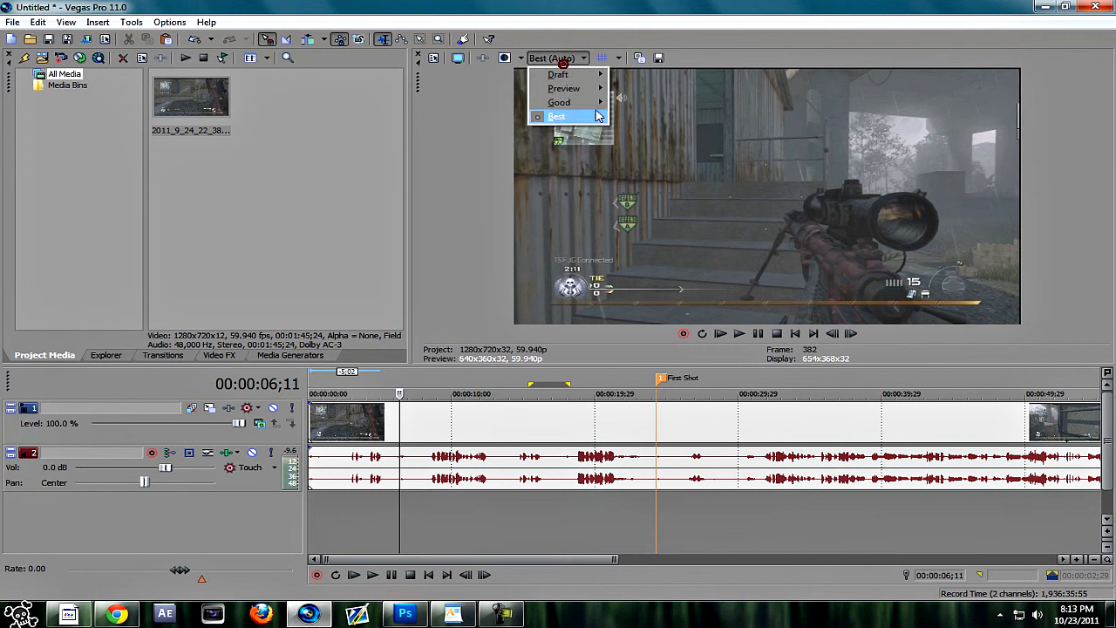
mouse_move(580, 116)
click(658, 158)
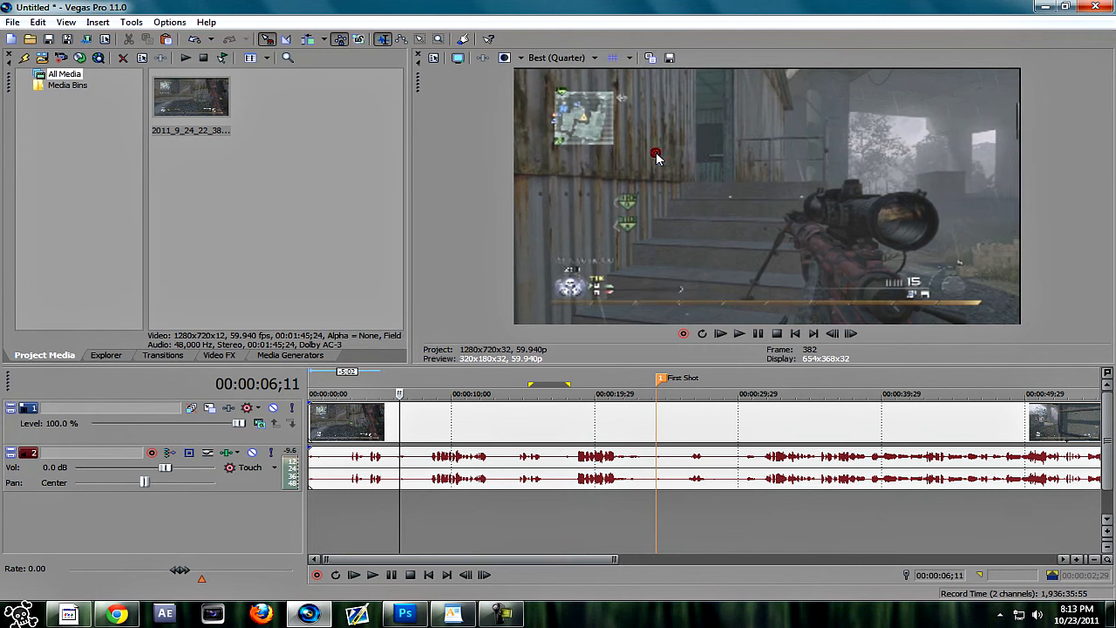
click(562, 58)
mouse_move(580, 118)
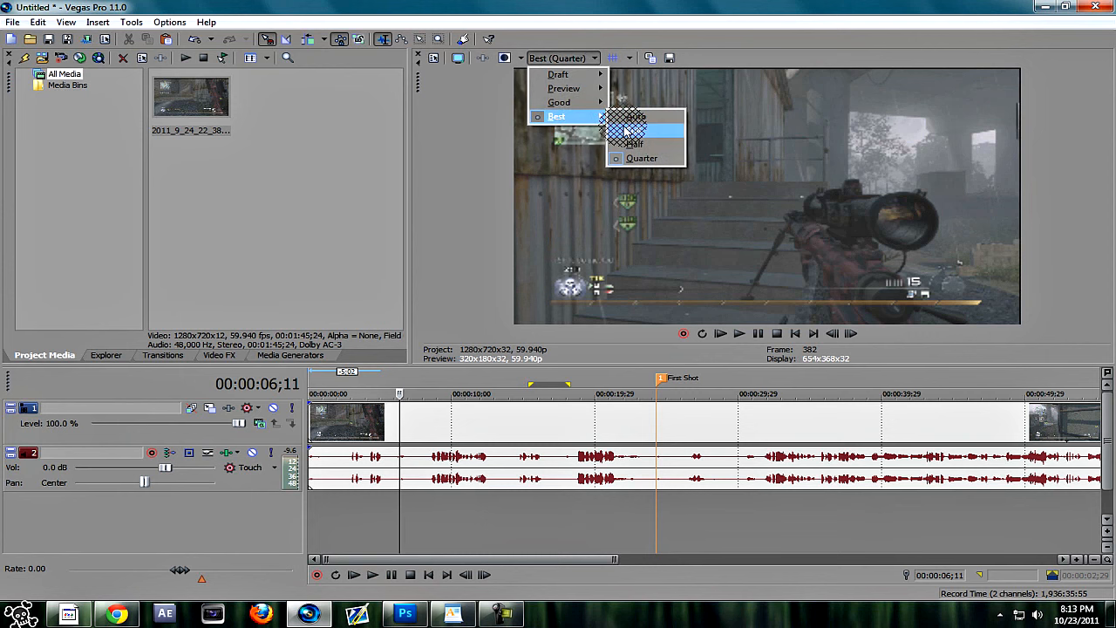
click(645, 132)
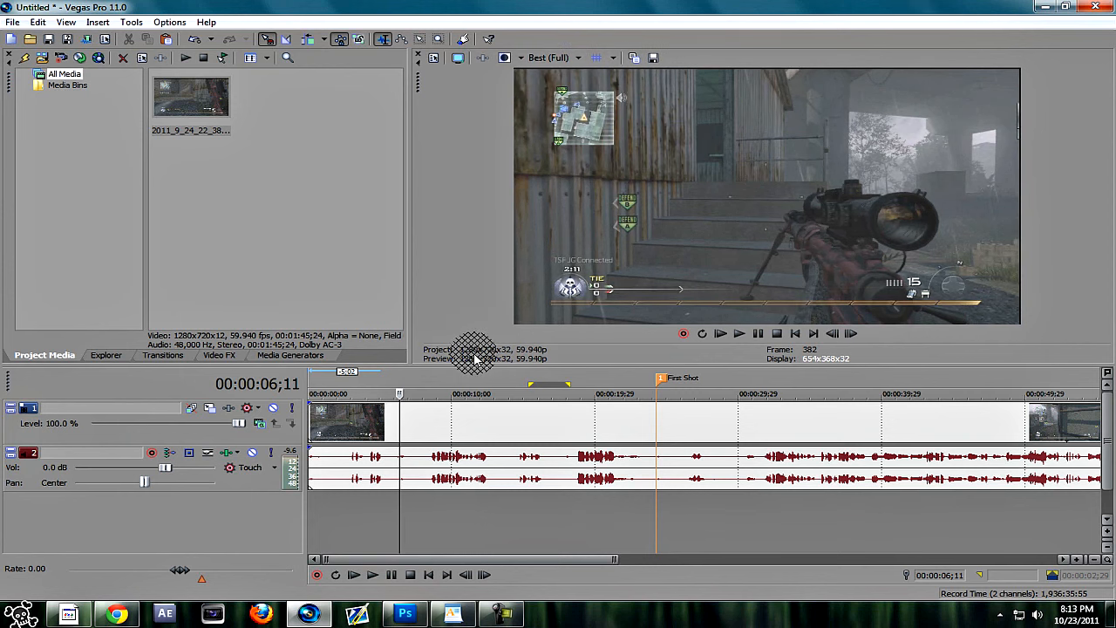
Step: Set the preview quality to Best (Quarter) again, and change it to Preview (Half)
click(552, 58)
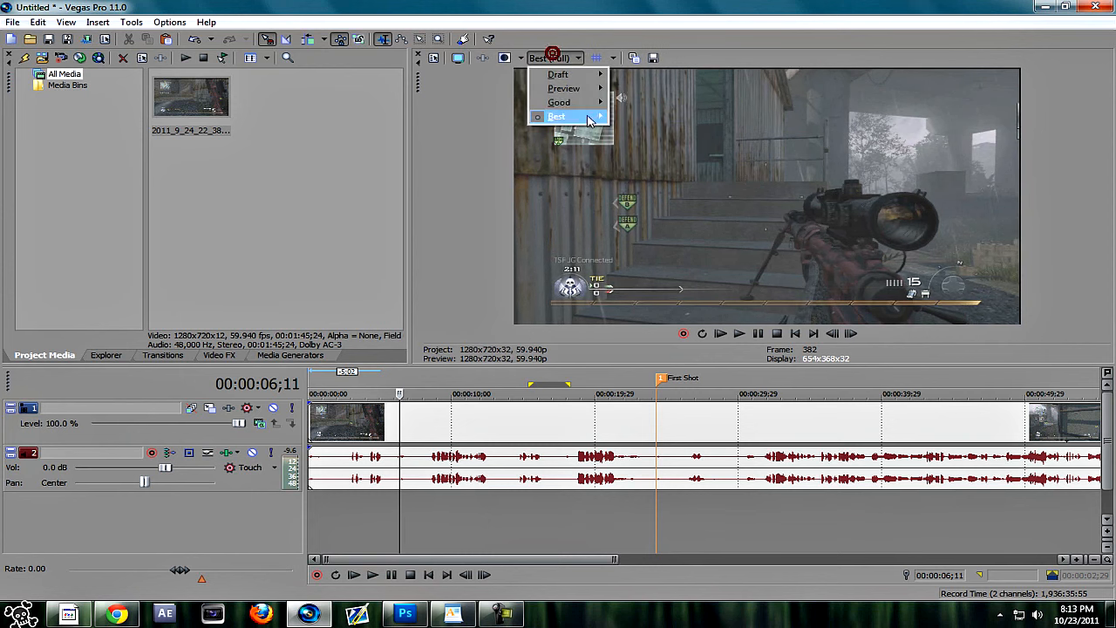
mouse_move(600, 116)
click(640, 160)
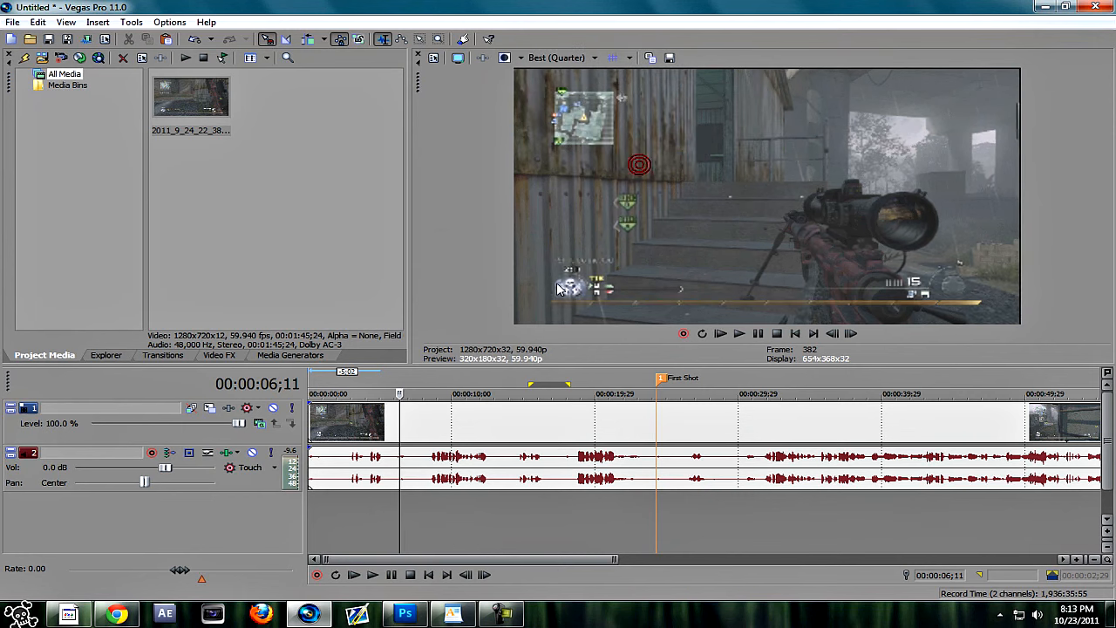
click(544, 58)
mouse_move(593, 90)
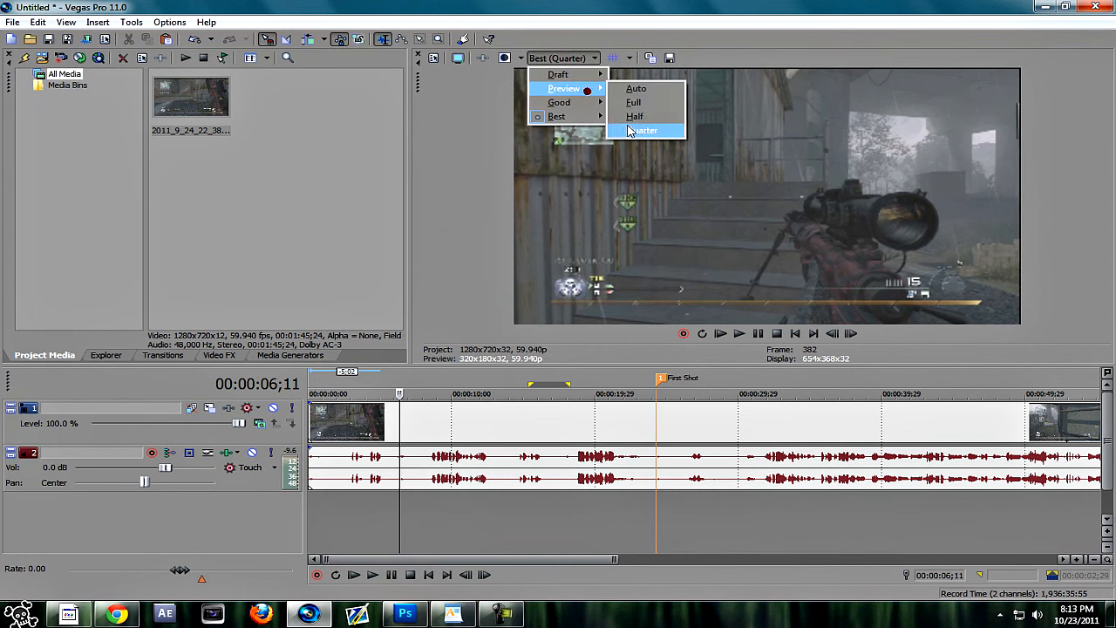
click(629, 120)
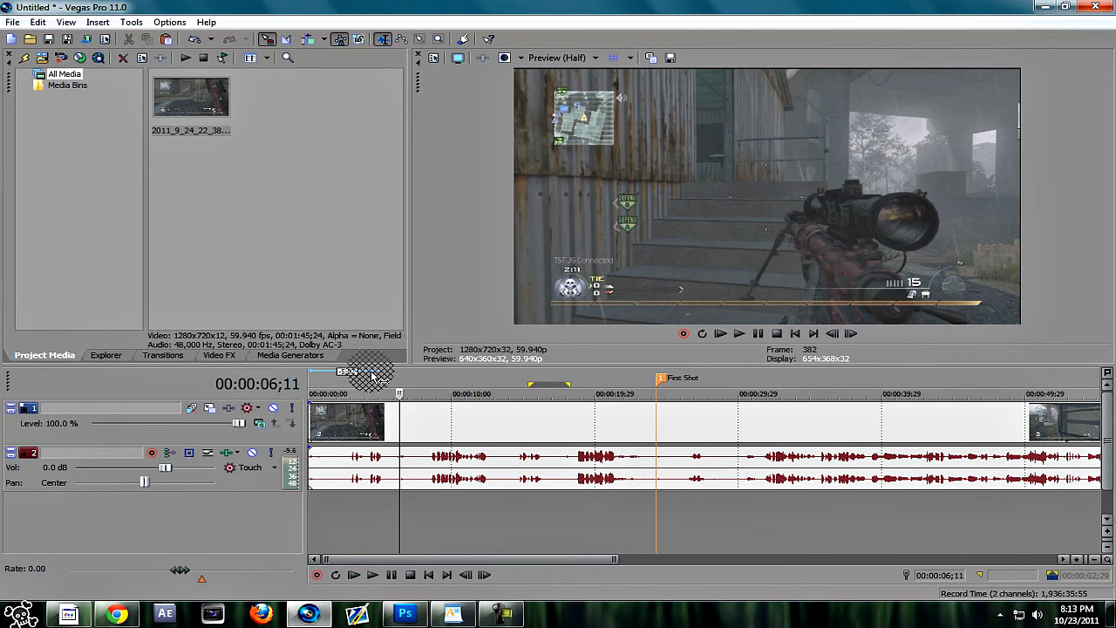
Step: Try the Good (Half) preview quality, and switch it to Preview (Full)
click(548, 58)
mouse_move(571, 102)
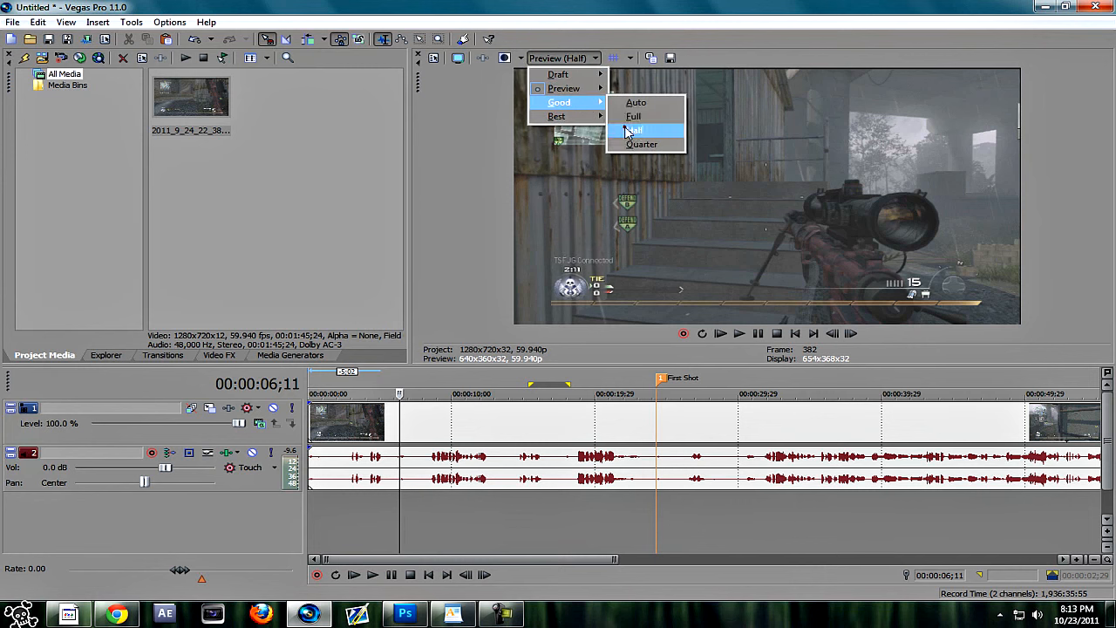
click(629, 130)
click(562, 59)
mouse_move(558, 102)
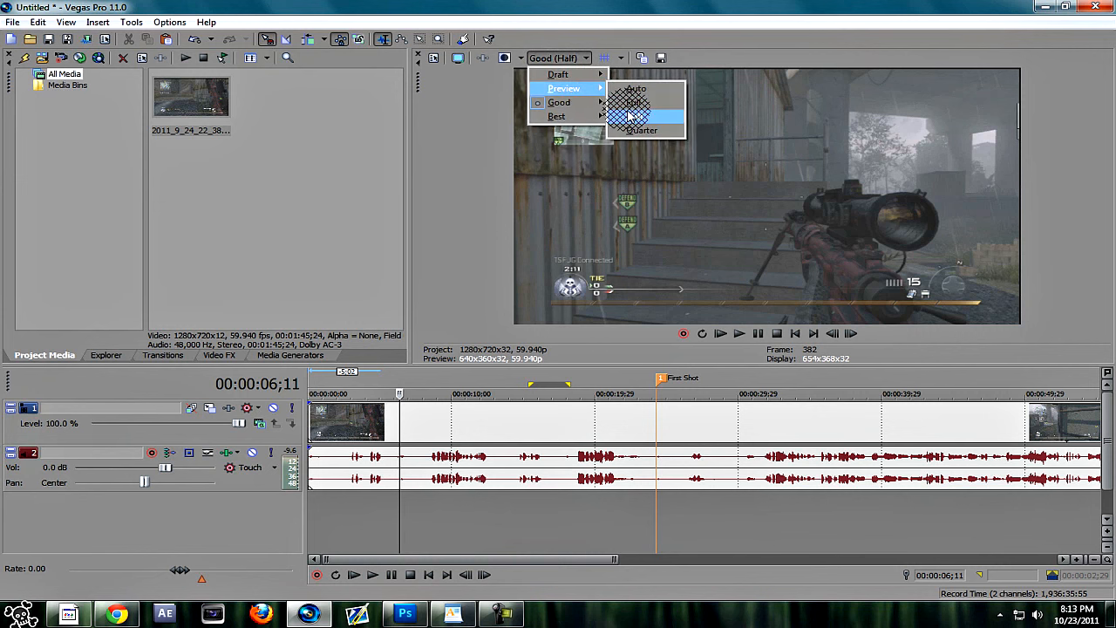
click(632, 94)
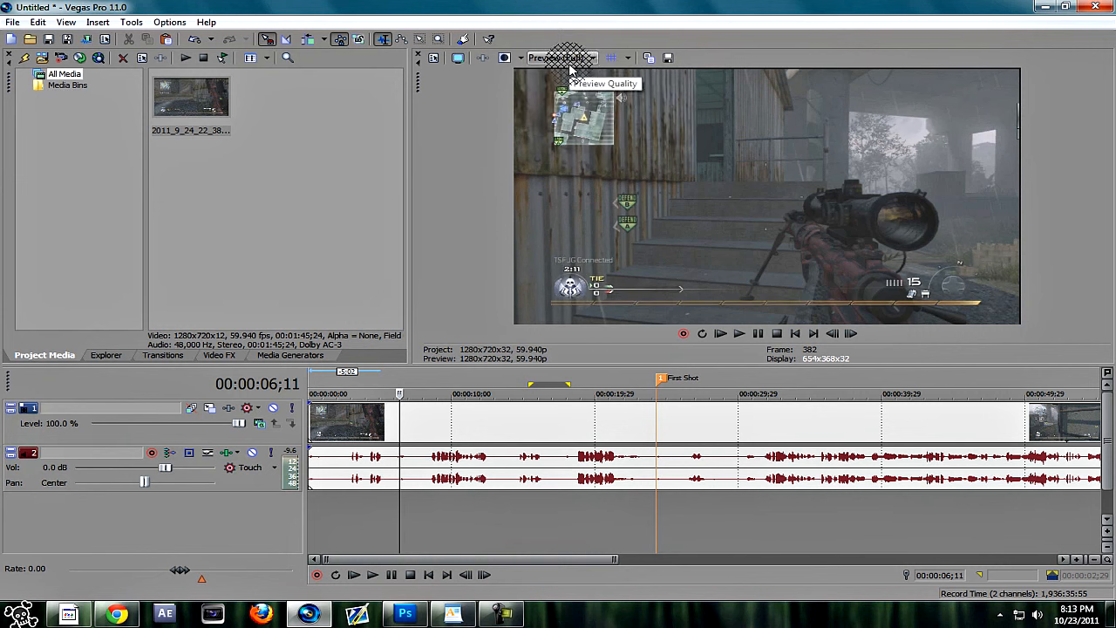
Step: Set the preview quality to Best (Full), and compare it with Draft (Half)
click(569, 59)
mouse_move(593, 114)
click(641, 129)
click(569, 58)
mouse_move(562, 75)
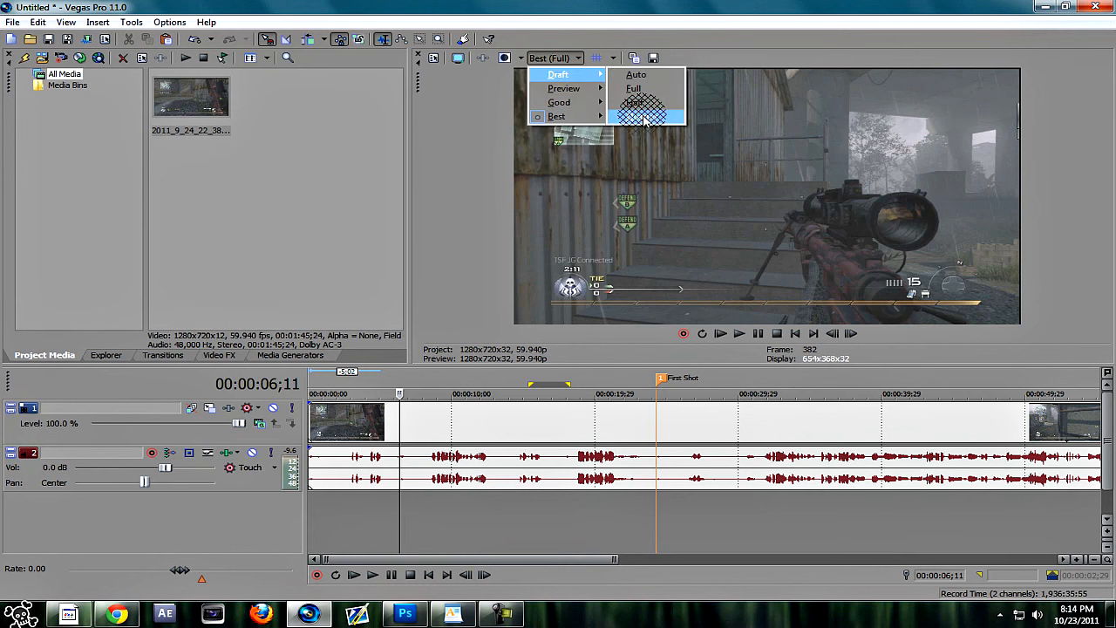
click(640, 102)
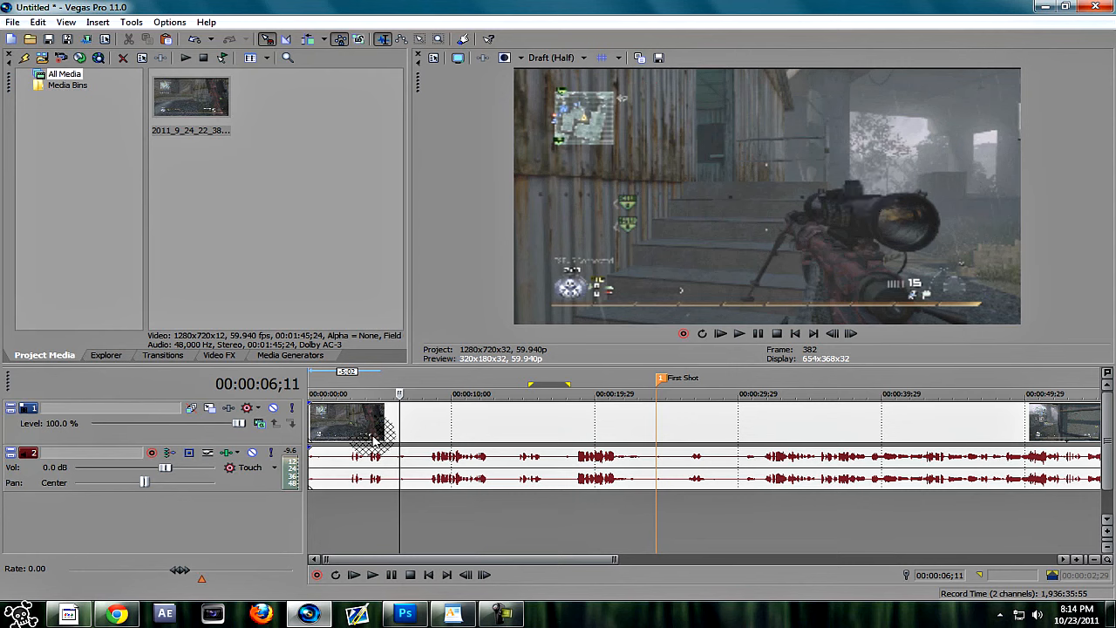
Step: Restore the preview quality to Best (Full)
click(569, 58)
click(562, 115)
click(617, 138)
click(574, 58)
click(565, 117)
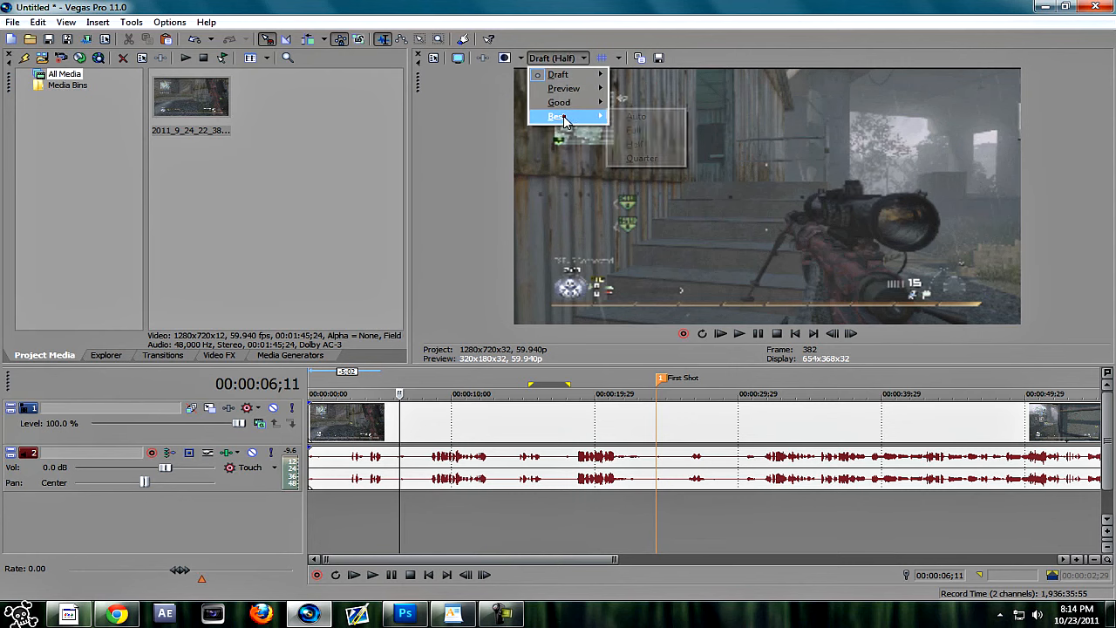
click(633, 116)
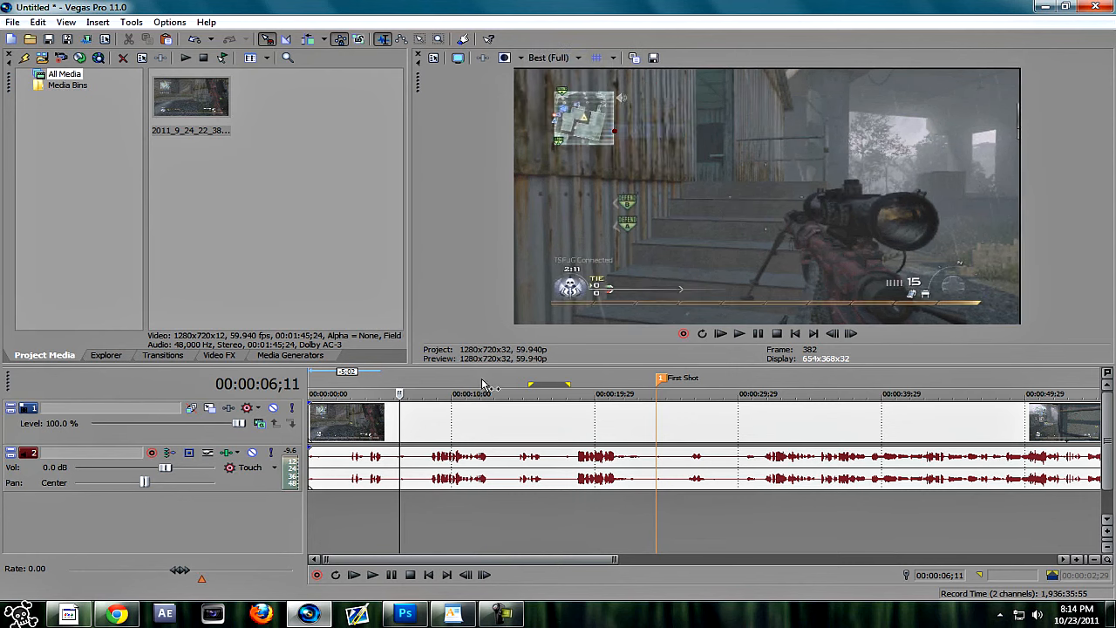
Step: Check the topic list in WordPad, and split the clip's video and audio at 00:00:14;09 in Vegas Pro
click(447, 613)
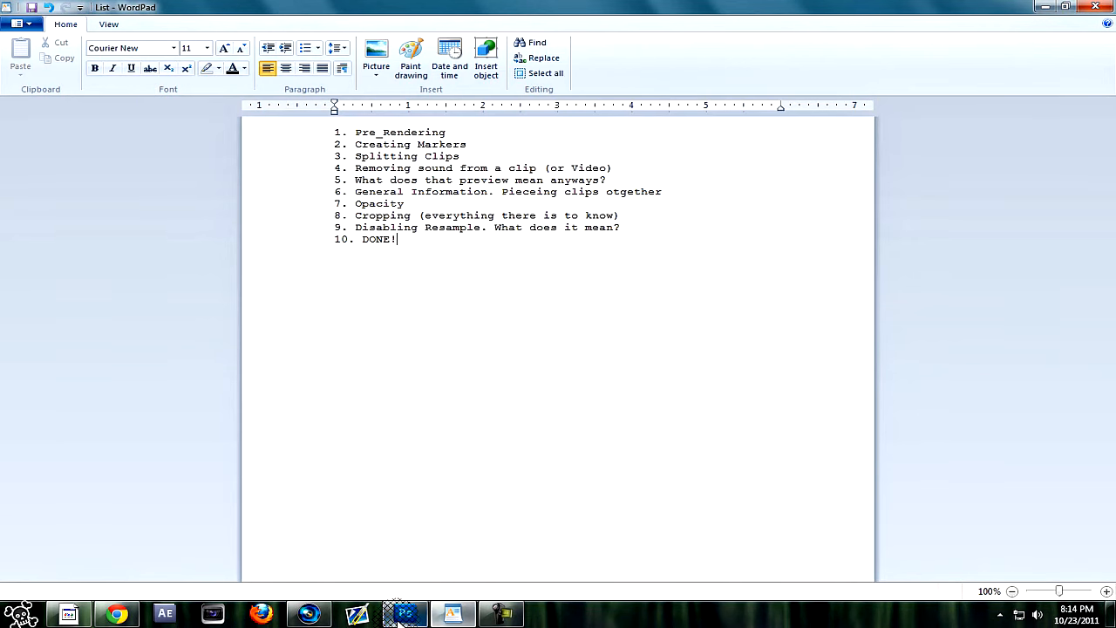
mouse_move(450, 615)
click(450, 616)
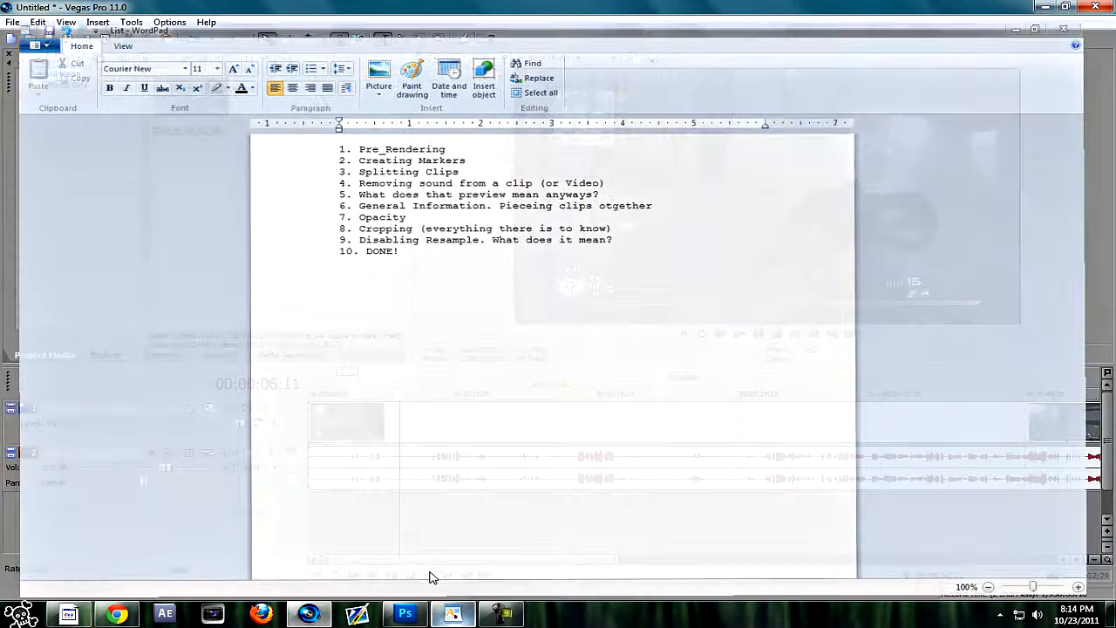
click(514, 423)
click(513, 470)
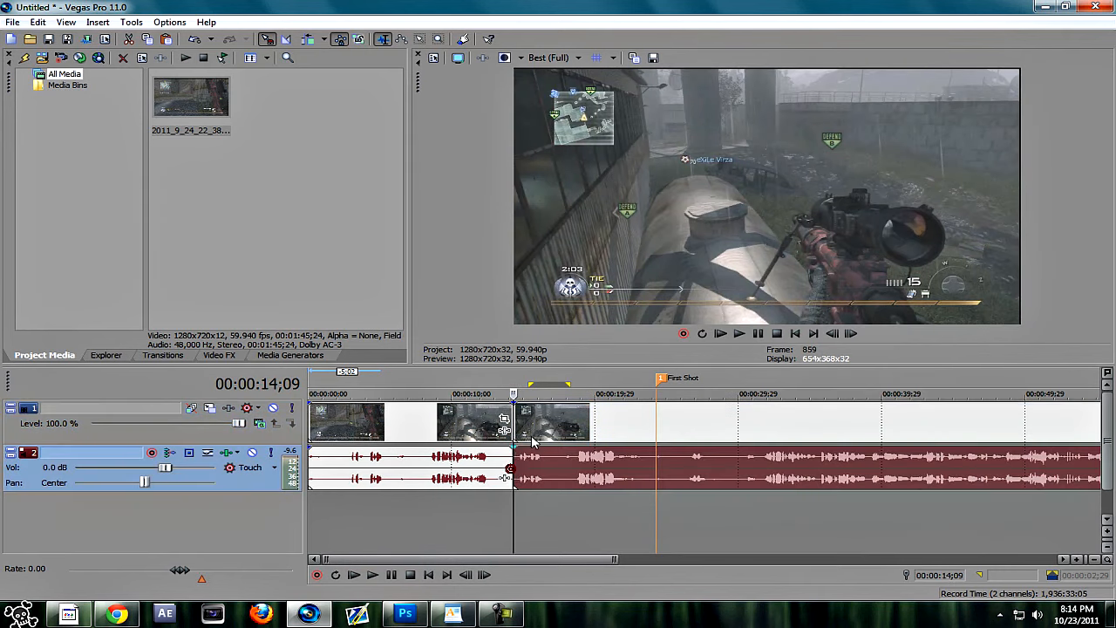
Step: Select the video and audio events after the split and shift them forward by about 2:11, leaving a gap
click(531, 436)
click(617, 416)
mouse_move(582, 425)
mouse_down()
mouse_move(612, 429)
mouse_move(562, 430)
mouse_move(657, 427)
mouse_move(556, 414)
mouse_move(544, 425)
mouse_move(590, 424)
mouse_move(580, 428)
mouse_up()
ctrl+click(562, 461)
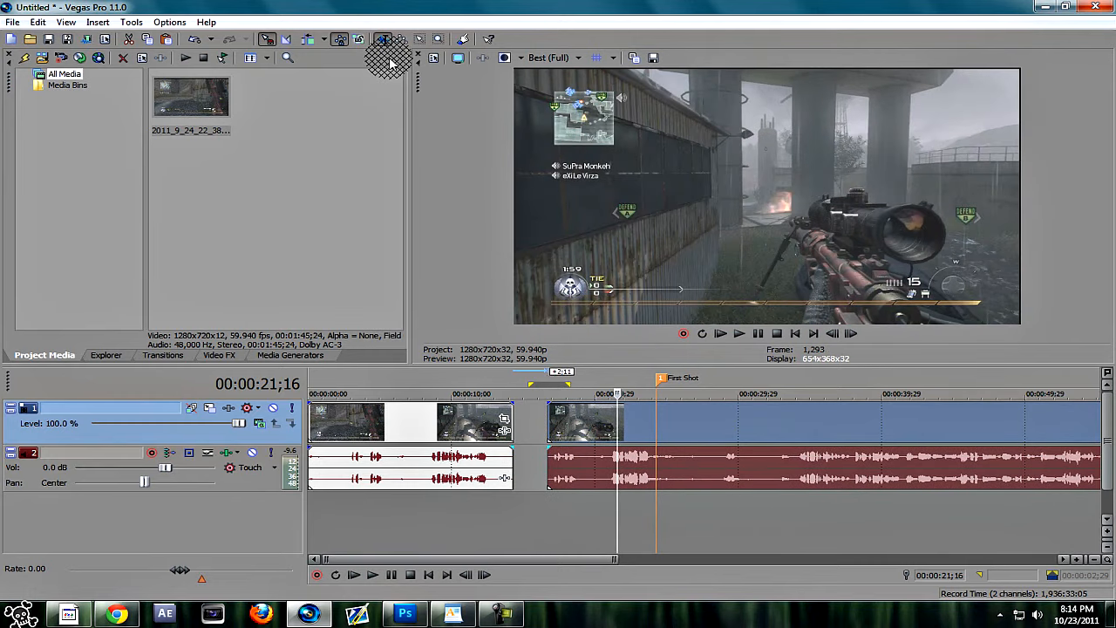
Step: Using the Normal Edit tool, move the second piece back against the first, and check the topic list in WordPad
click(269, 41)
mouse_move(705, 423)
mouse_down()
mouse_move(664, 432)
mouse_move(668, 423)
mouse_move(464, 611)
mouse_up()
click(452, 616)
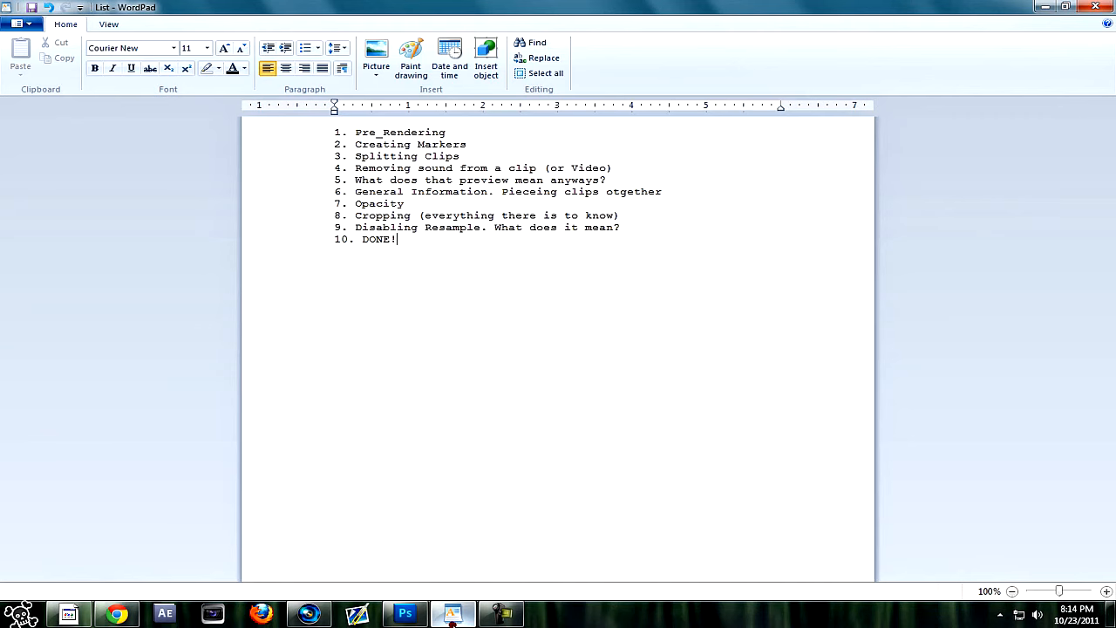
click(453, 615)
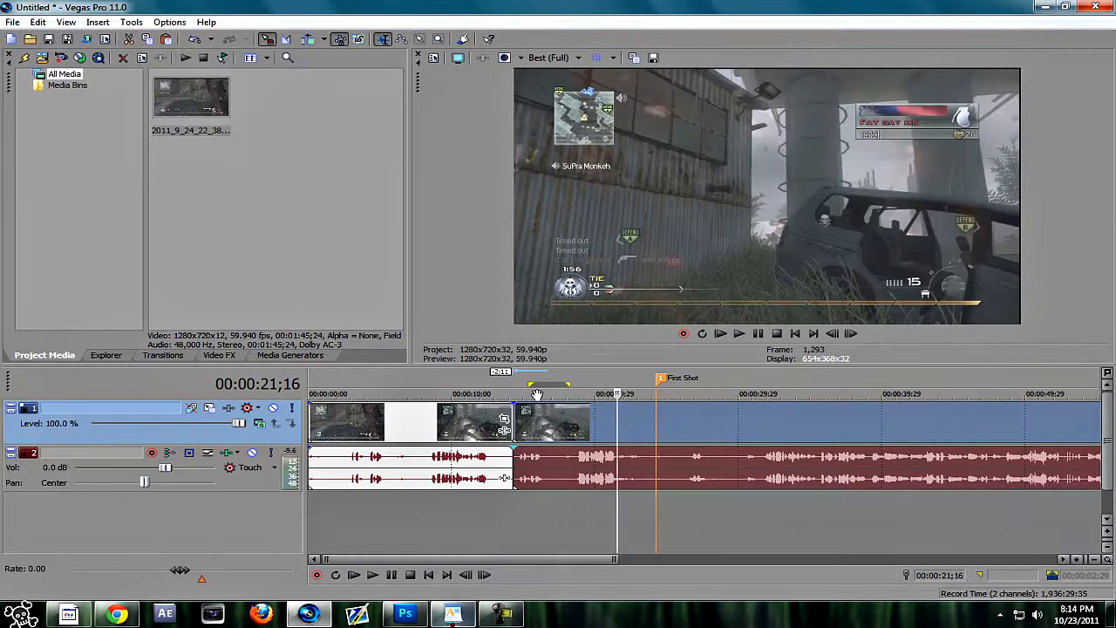
Step: Lower the second piece's video opacity and audio level to about half, and move the first piece's video onto a new track below
drag(542, 408, 552, 430)
click(459, 434)
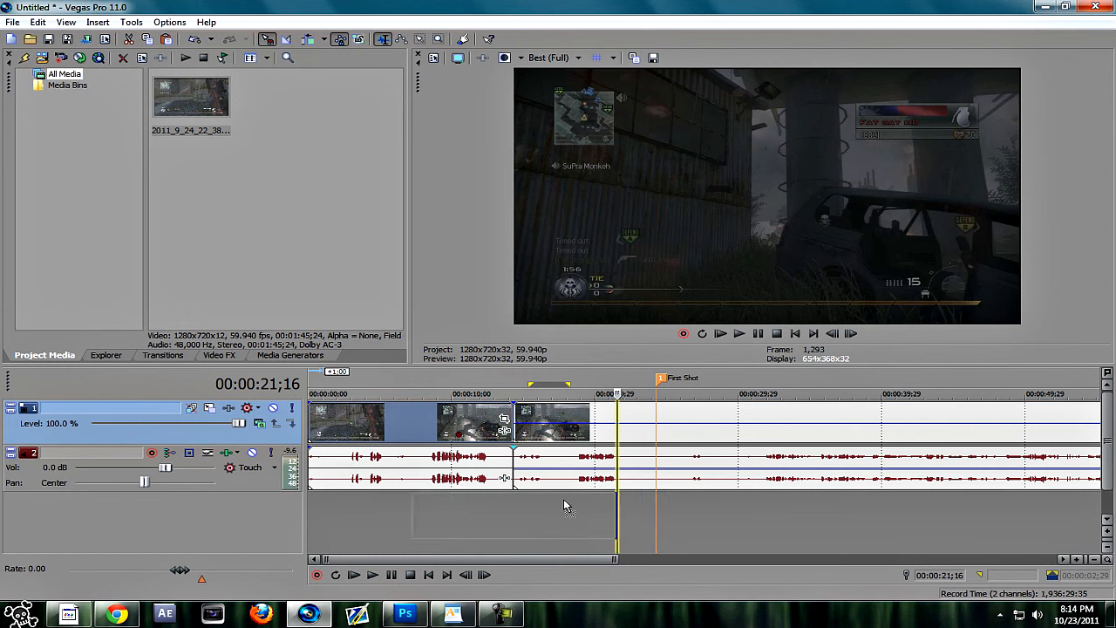
drag(674, 509, 673, 510)
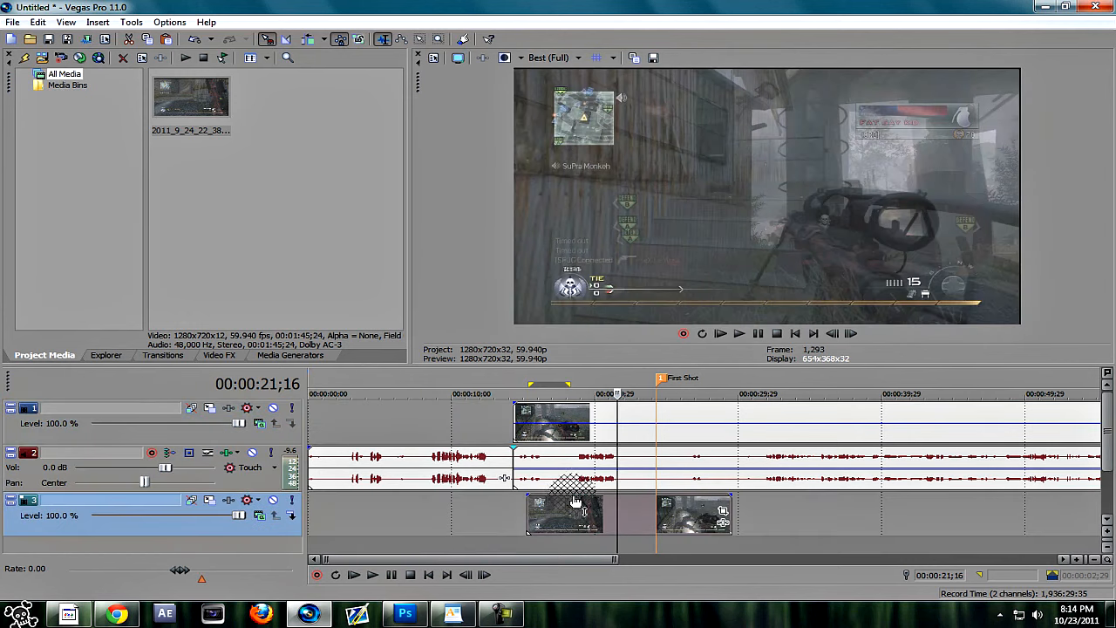
Step: Move the first piece's video back onto the top track, starting at 00:00:00;00 directly before the second piece
drag(573, 520, 355, 423)
click(371, 423)
click(404, 423)
Step: Set the first piece's video event to Disable resample in its properties
right_click(405, 420)
click(449, 410)
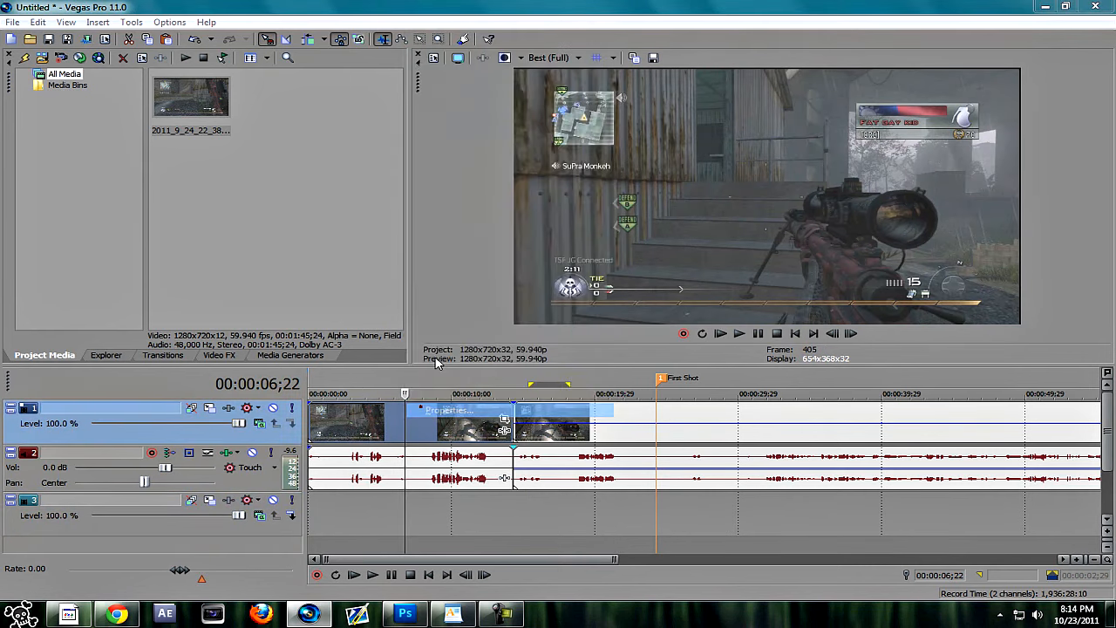
click(459, 254)
click(594, 441)
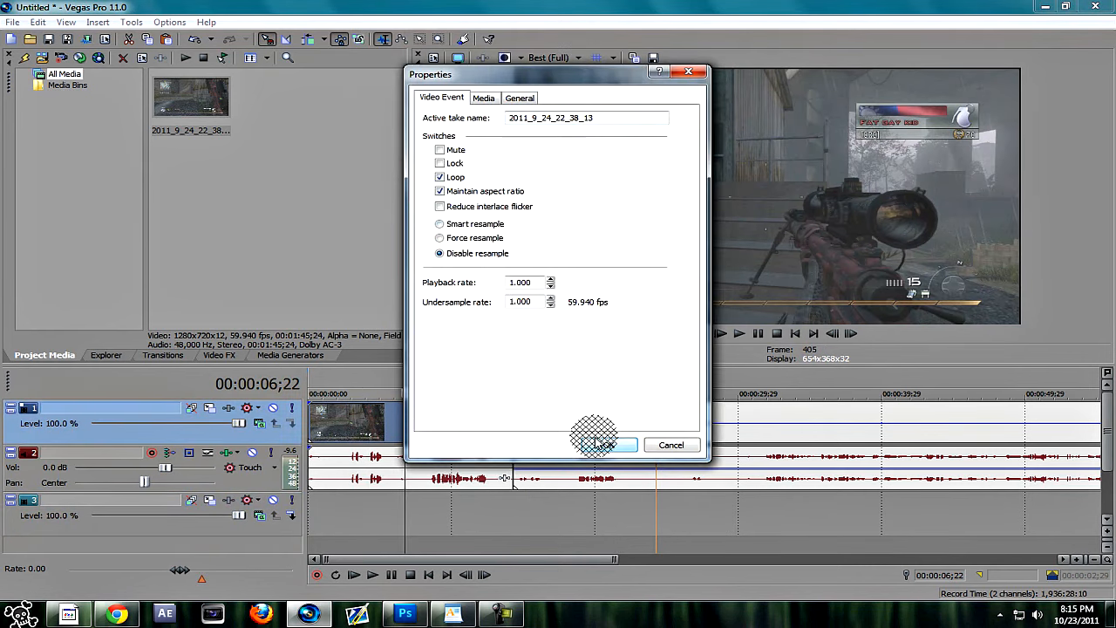
click(607, 449)
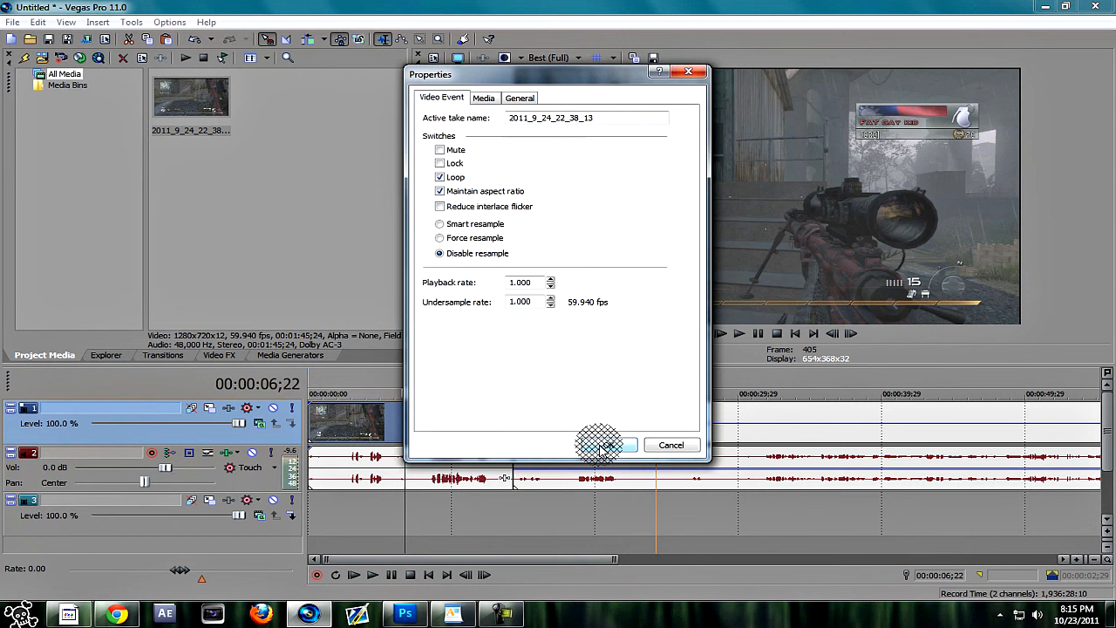
click(607, 447)
Step: Examine individual frames around 00:00:07;00 and earlier in the first piece at a closer timeline zoom to judge the effect of resampling
click(872, 192)
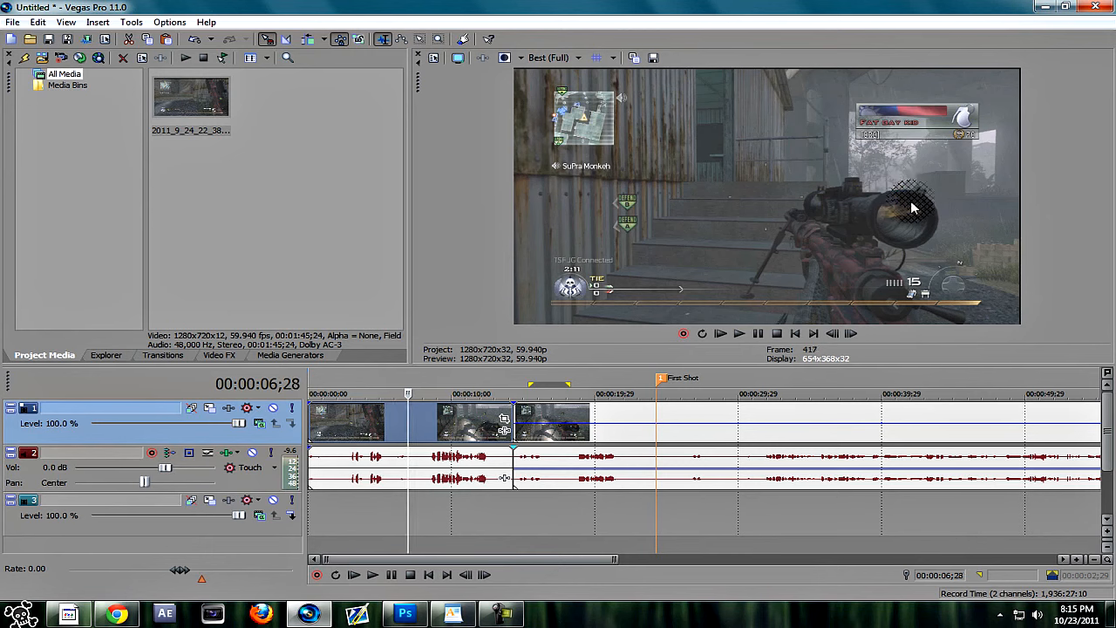
click(1078, 560)
click(1077, 559)
click(1078, 560)
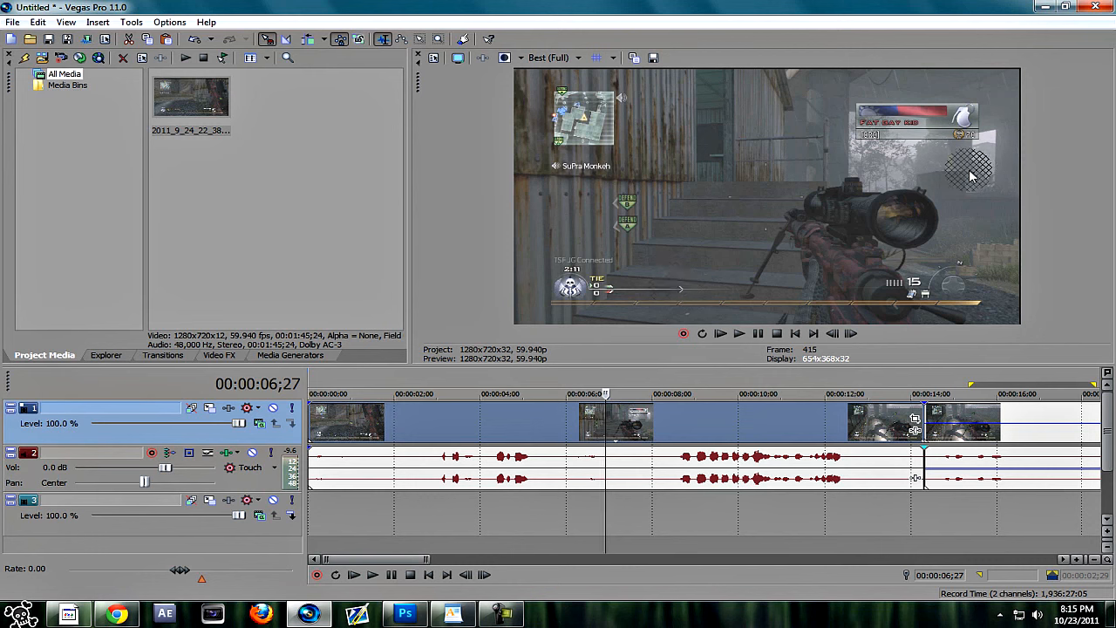
key(Right)
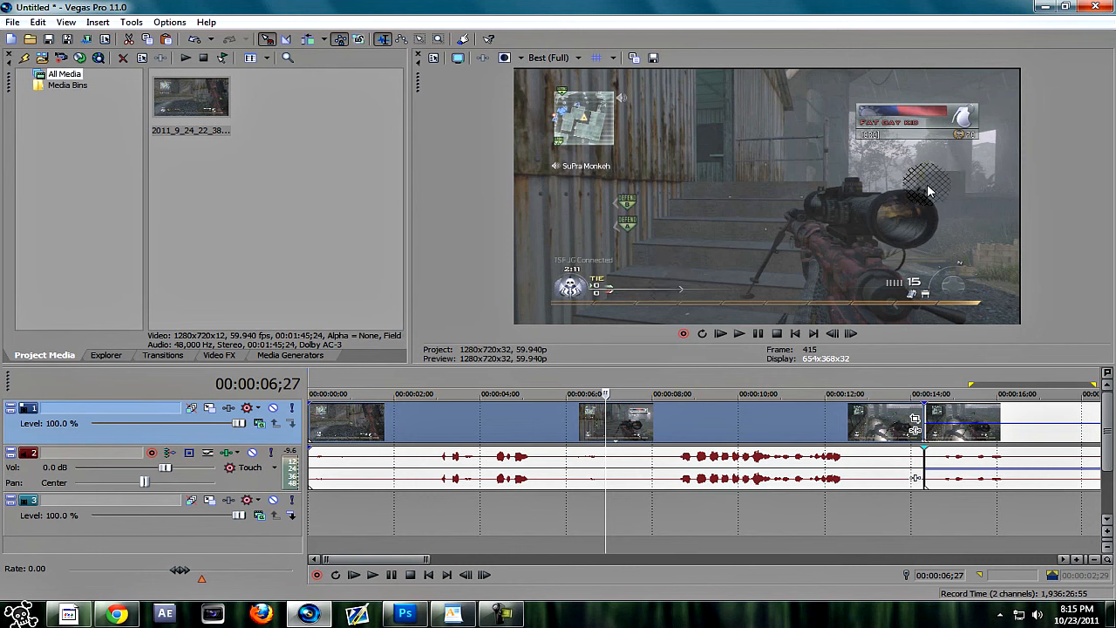
key(Right)
key(Right)
key(Right)
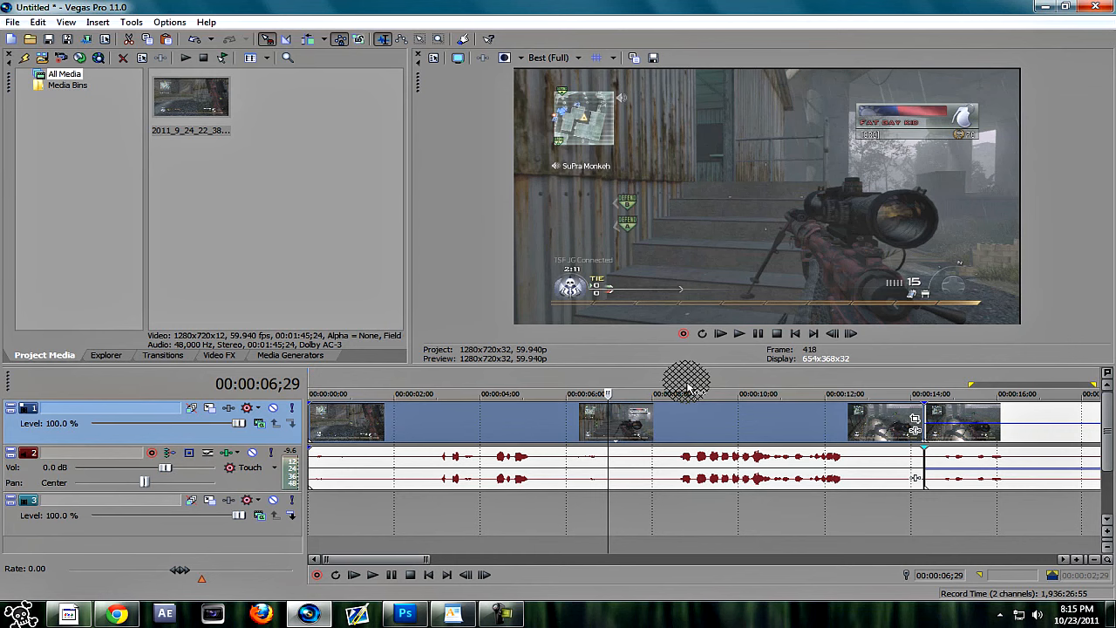
click(457, 417)
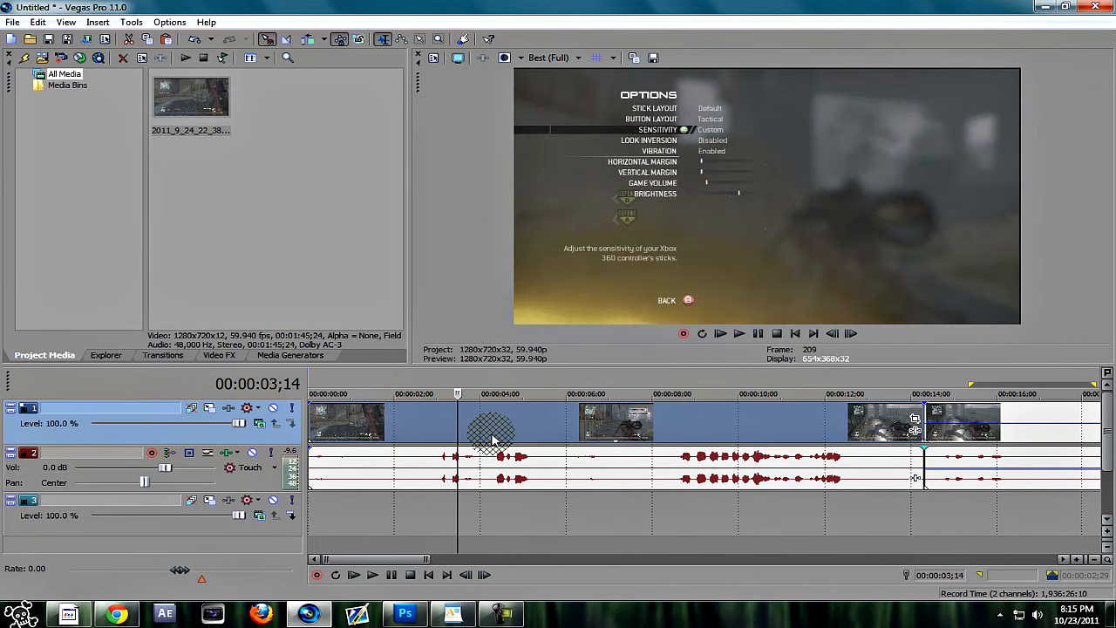
click(491, 438)
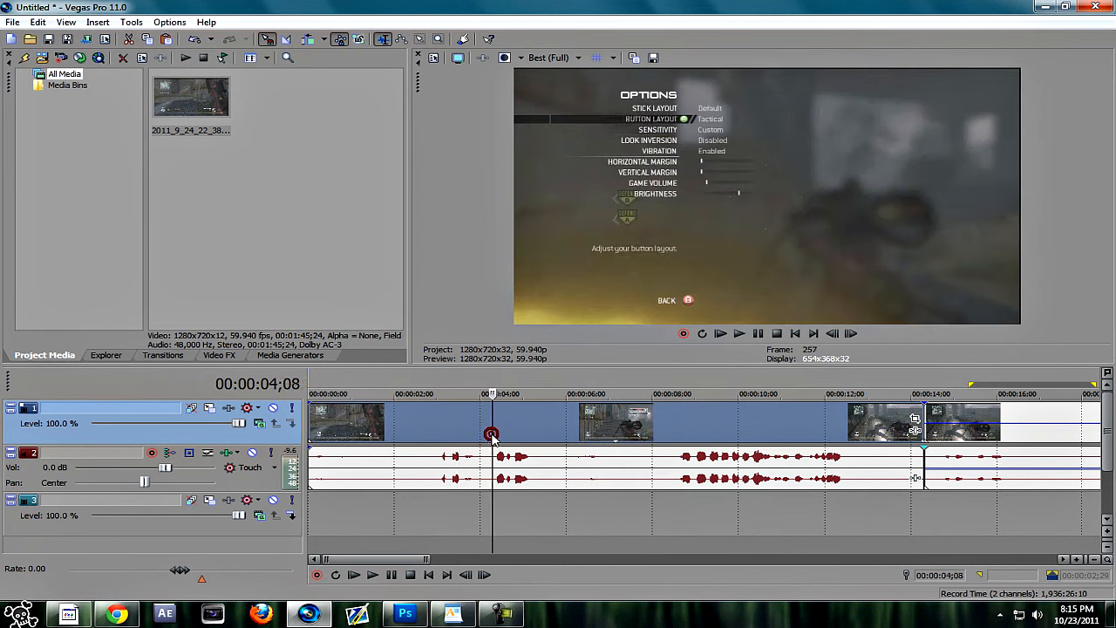
click(615, 429)
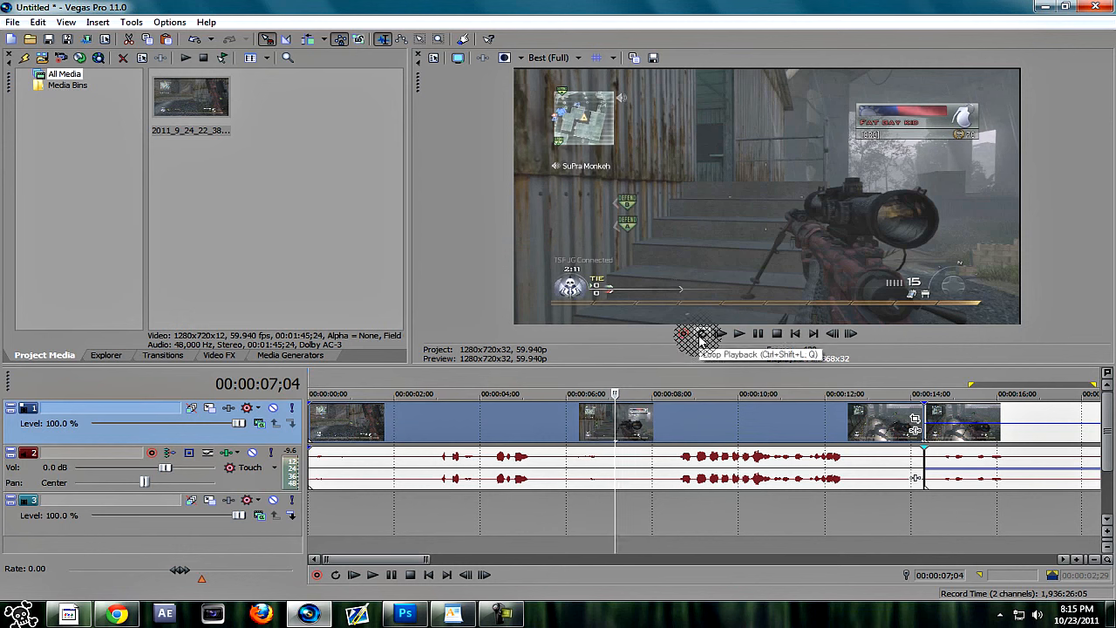
key(Right)
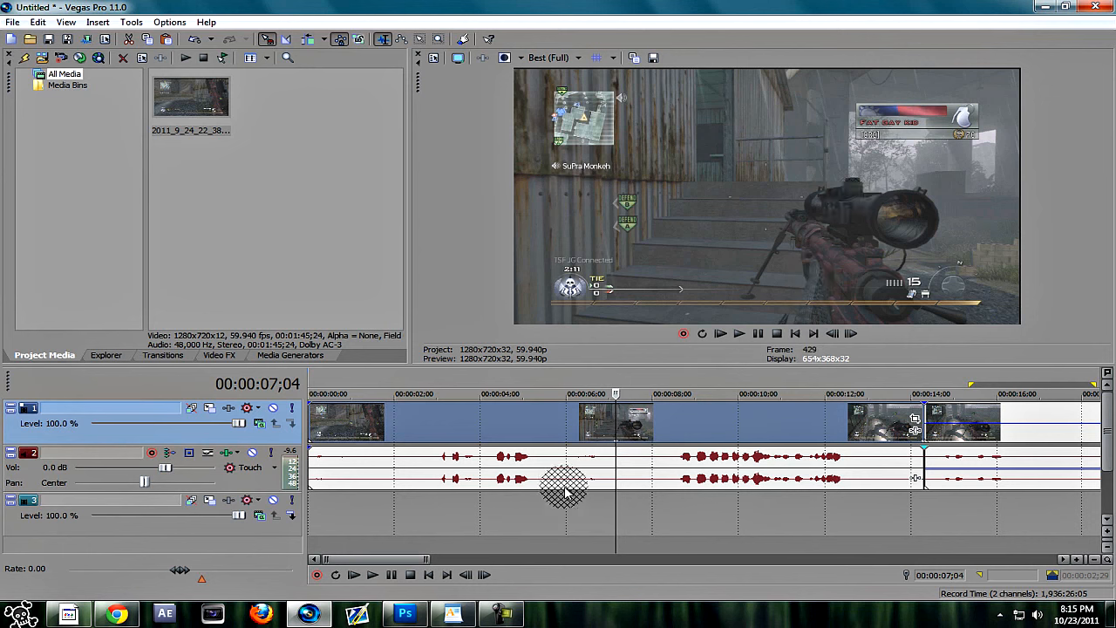
Step: Apply Disable resample again in the first piece's video event properties, and check the topic list in WordPad
right_click(644, 436)
click(663, 420)
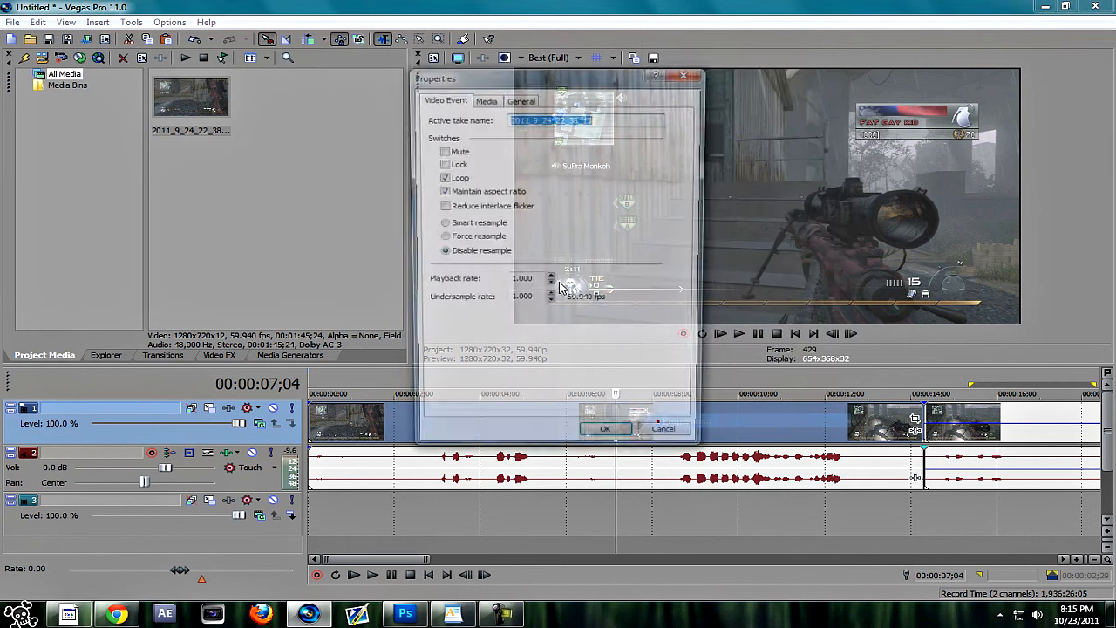
click(450, 254)
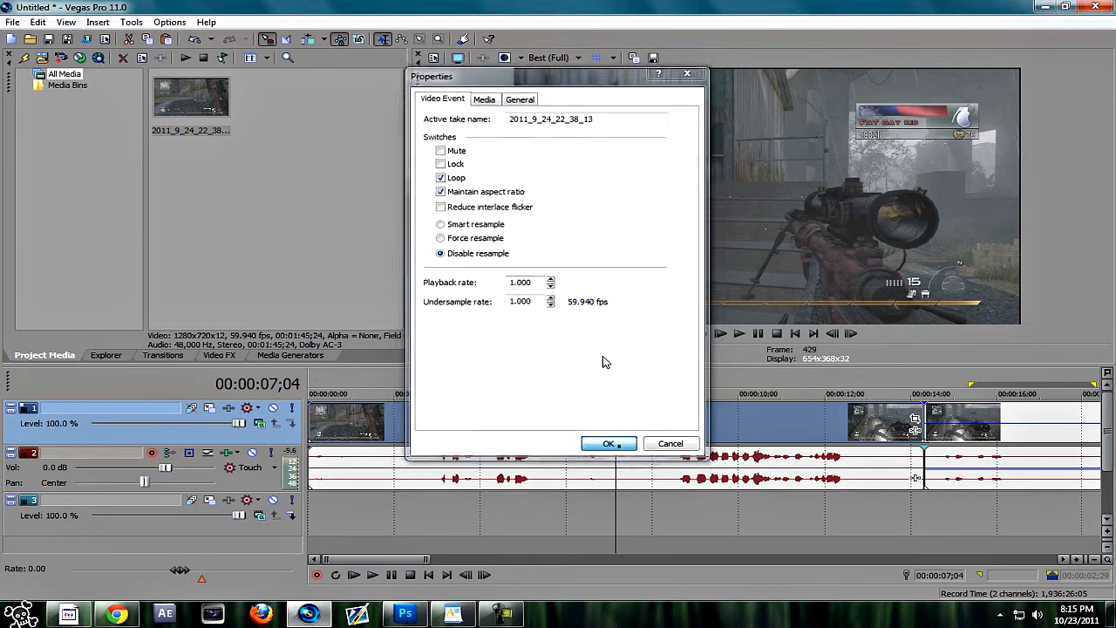
click(613, 443)
click(452, 613)
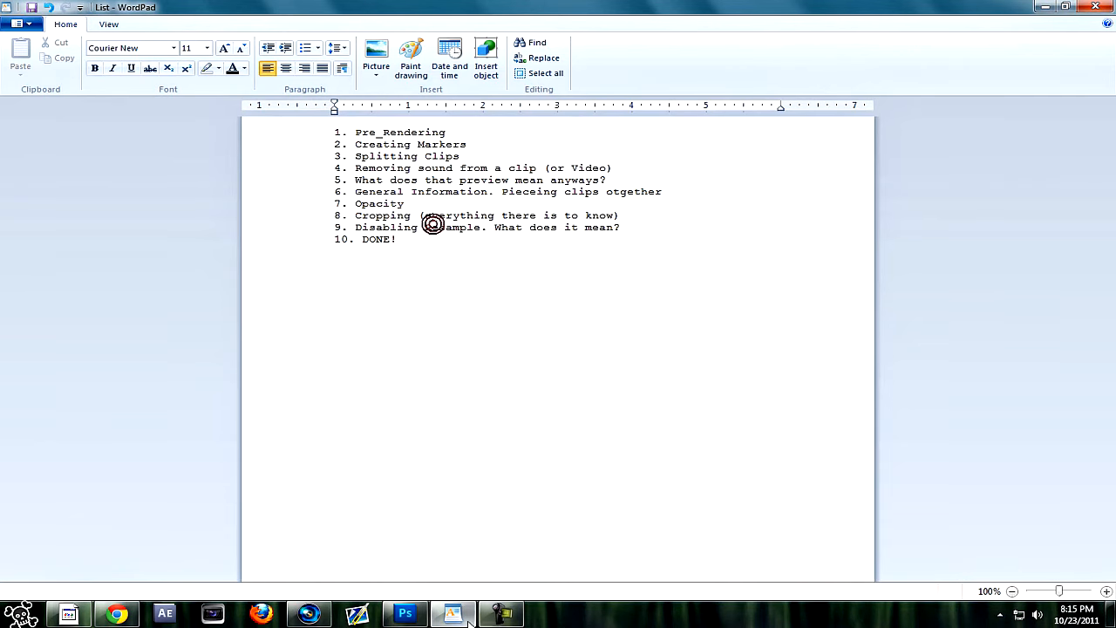
Step: Back in Vegas Pro, crop the first piece's video to about 1,265 by 598 with Event Pan/Crop, keeping it centred
click(308, 613)
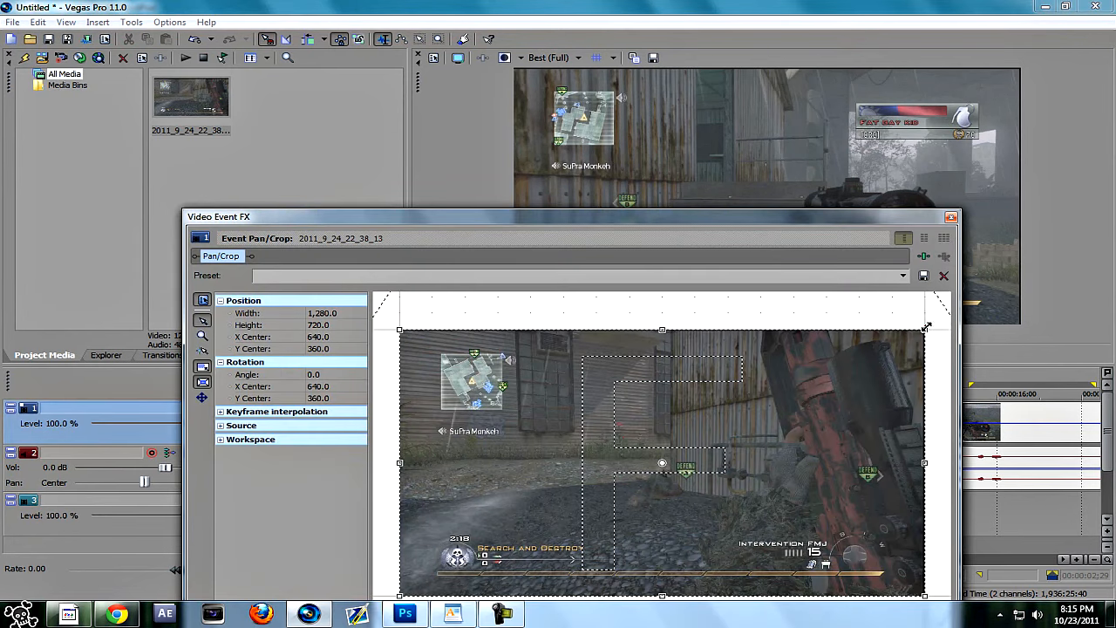
drag(925, 325, 920, 330)
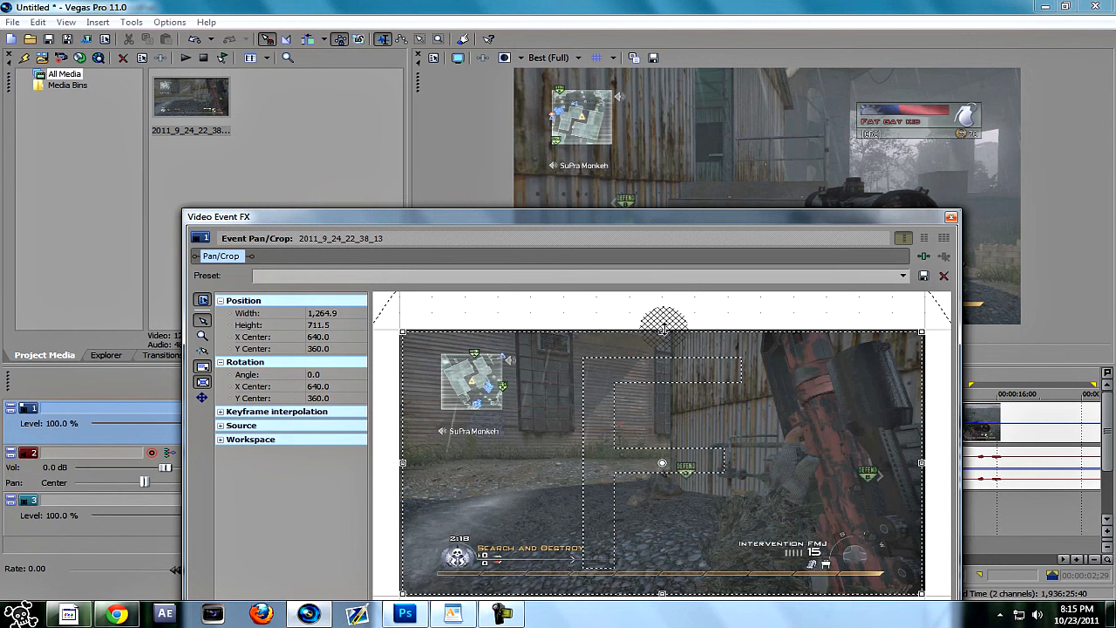
drag(663, 328, 664, 349)
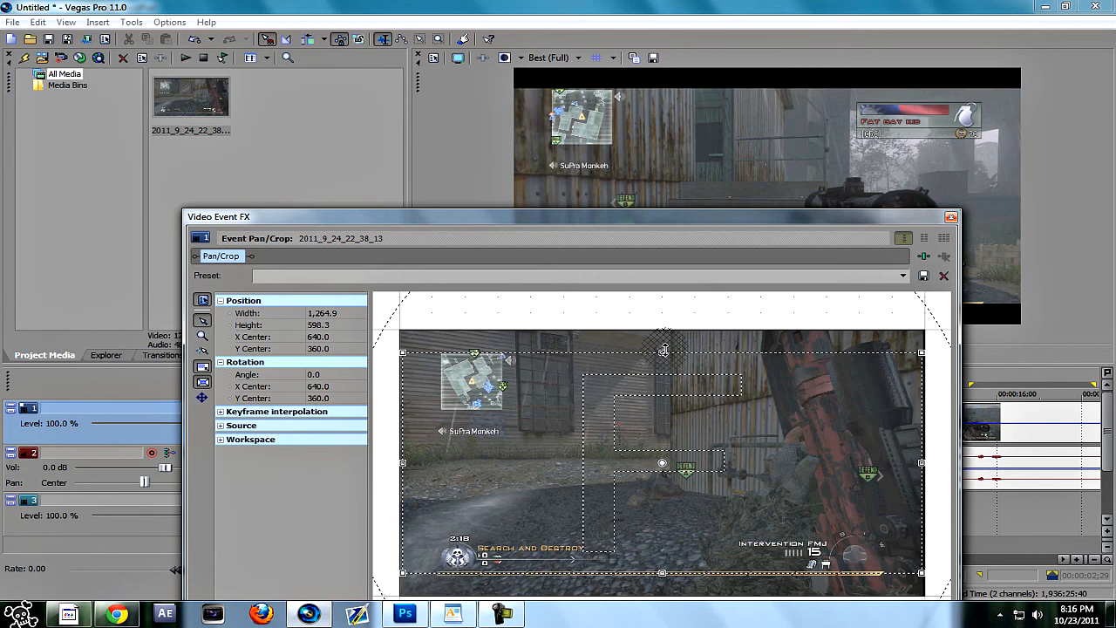
drag(834, 219, 366, 328)
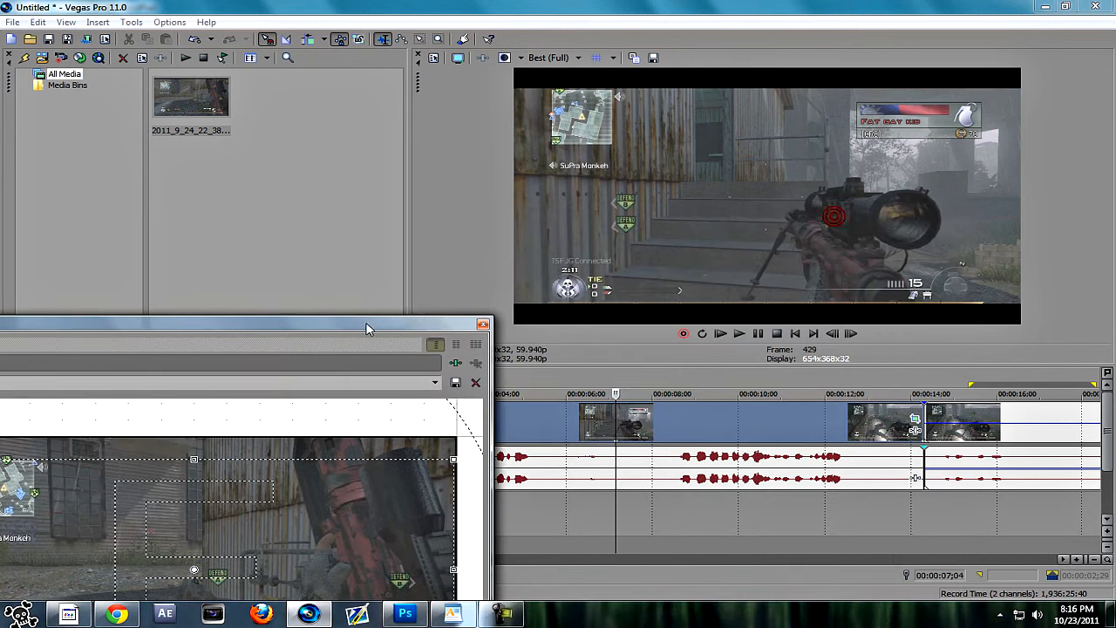
right_click(636, 419)
click(410, 325)
drag(410, 324, 674, 187)
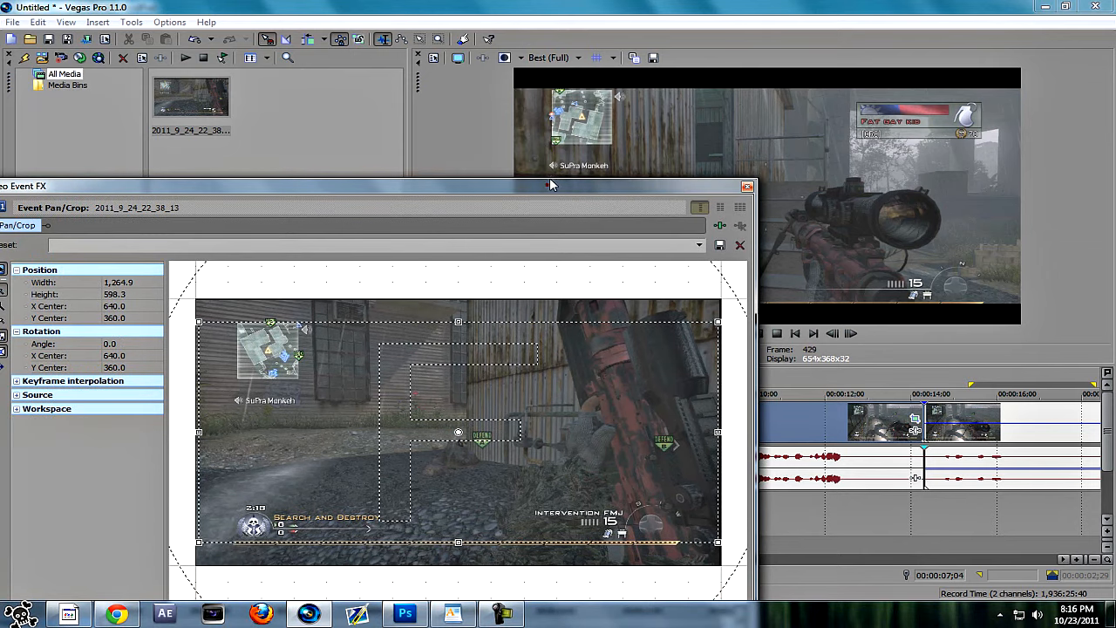
drag(550, 184, 649, 124)
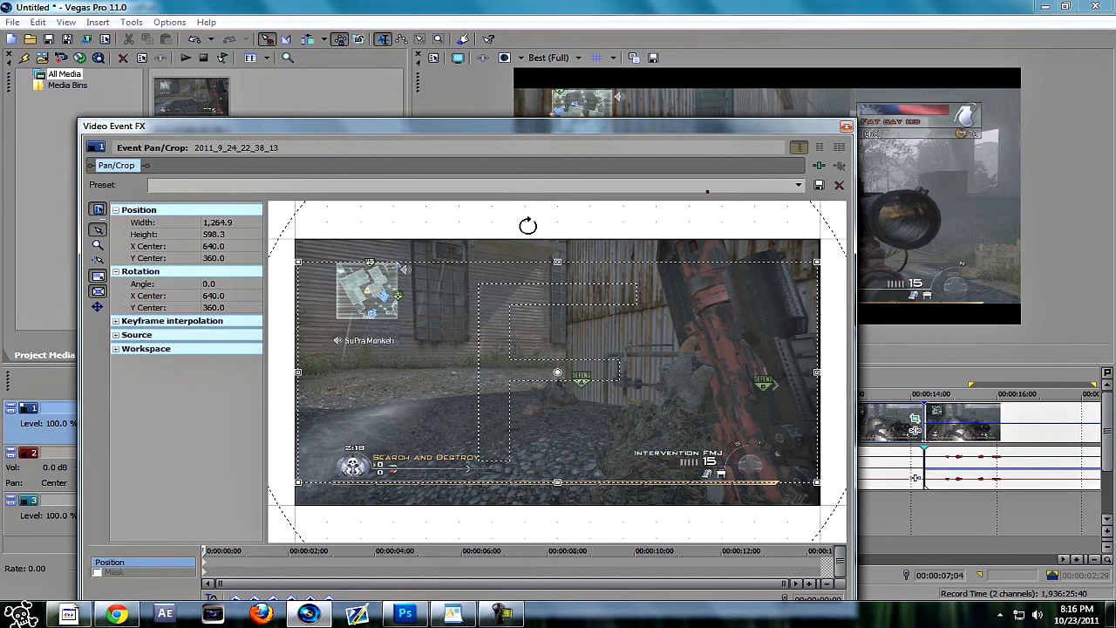
Step: Enter Cinematic as the preset name for the crop, and check the topic list in WordPad
click(799, 186)
click(799, 186)
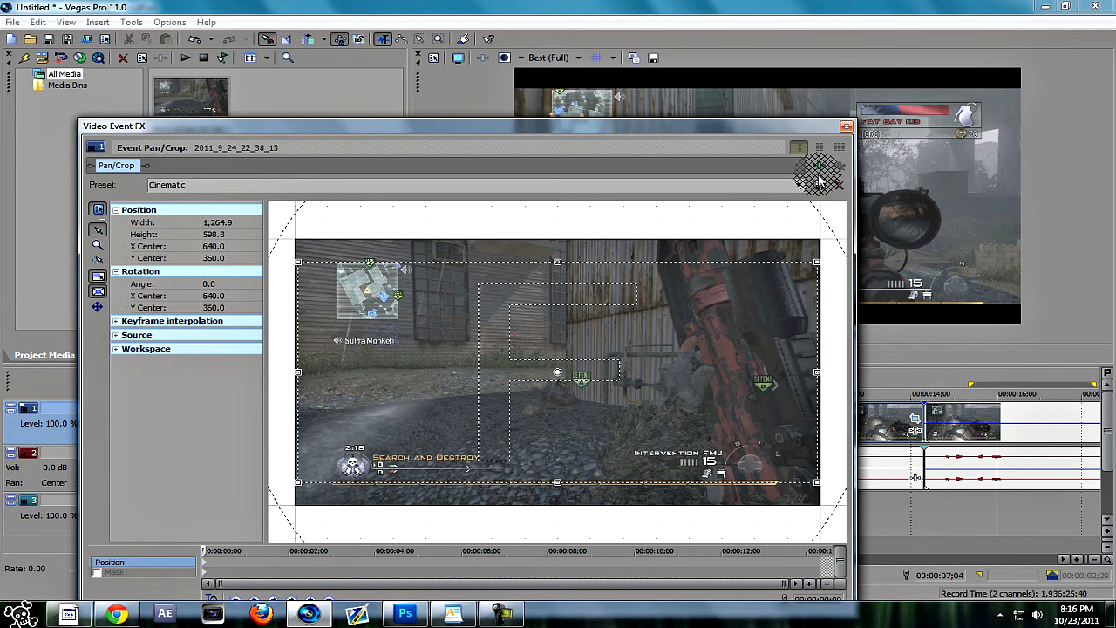
click(800, 186)
click(799, 186)
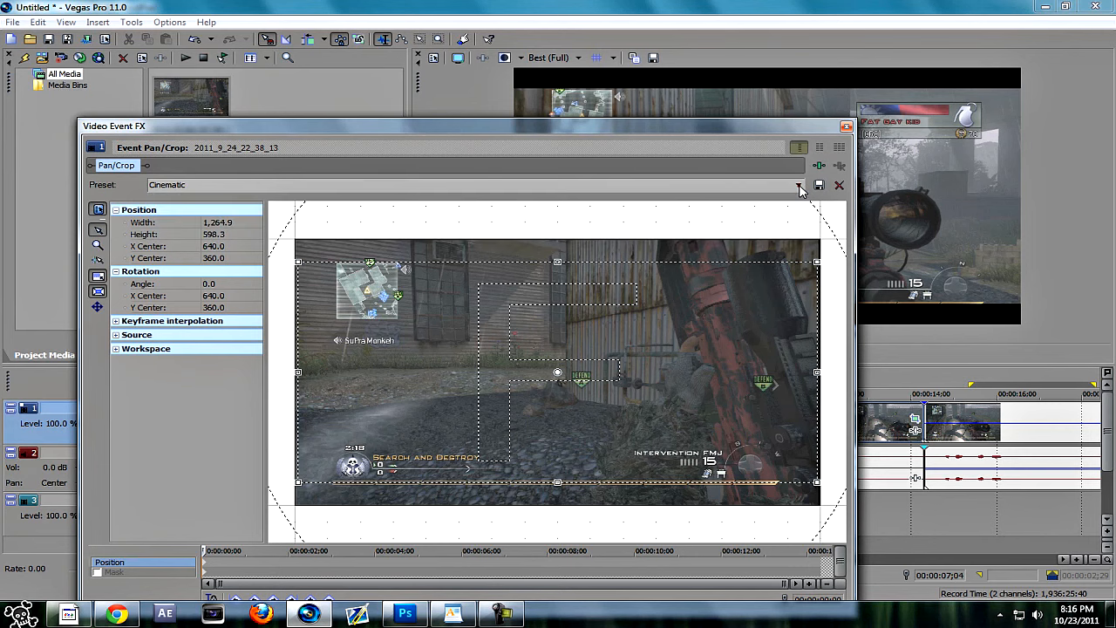
click(847, 127)
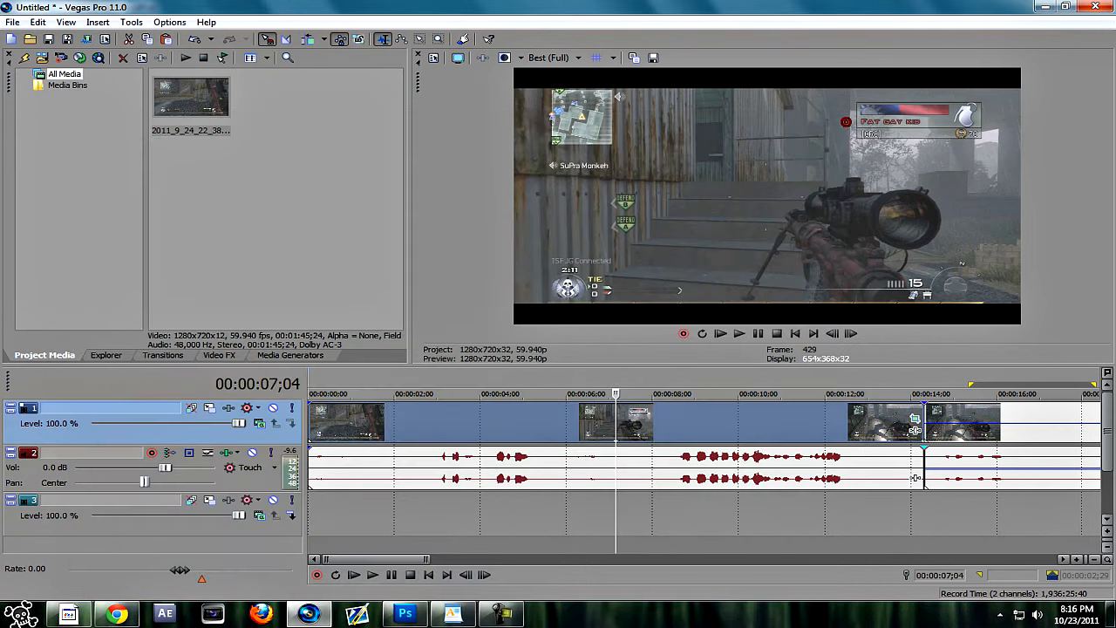
click(453, 614)
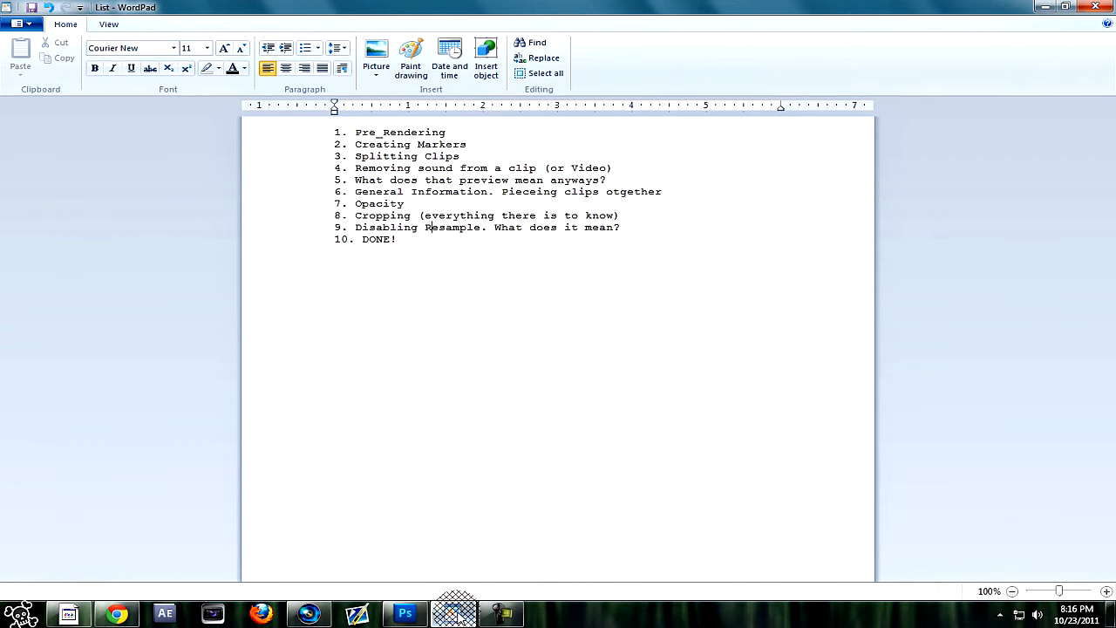
click(453, 615)
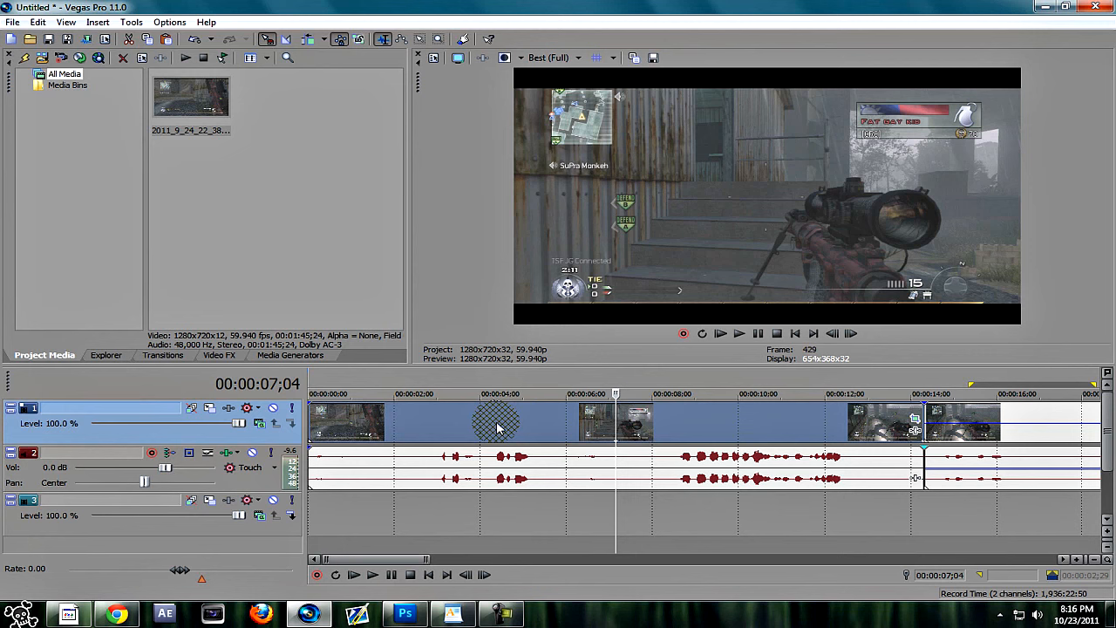
Step: Examine the cropped picture at several points along the first piece, ending at 00:00:06;21
click(383, 428)
click(597, 434)
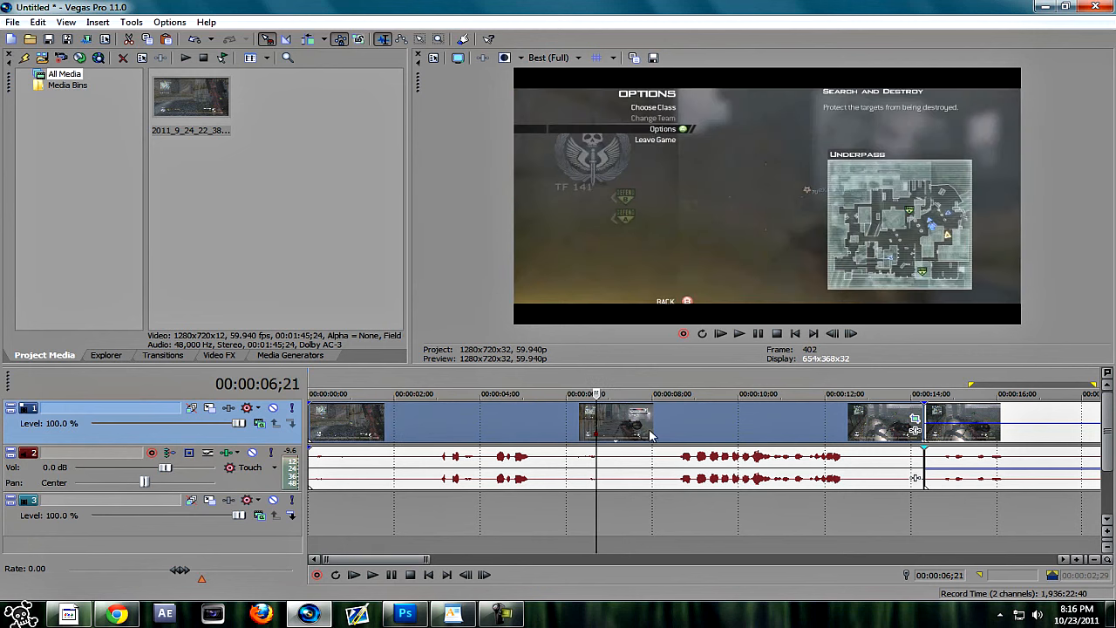
click(695, 435)
click(800, 437)
click(925, 443)
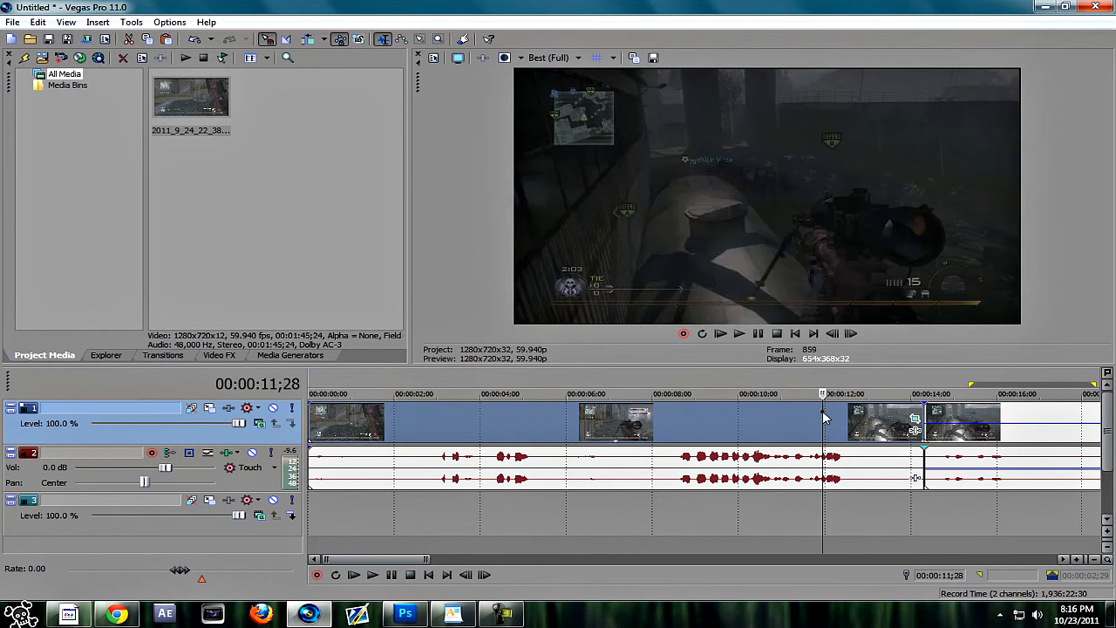
click(847, 428)
click(656, 431)
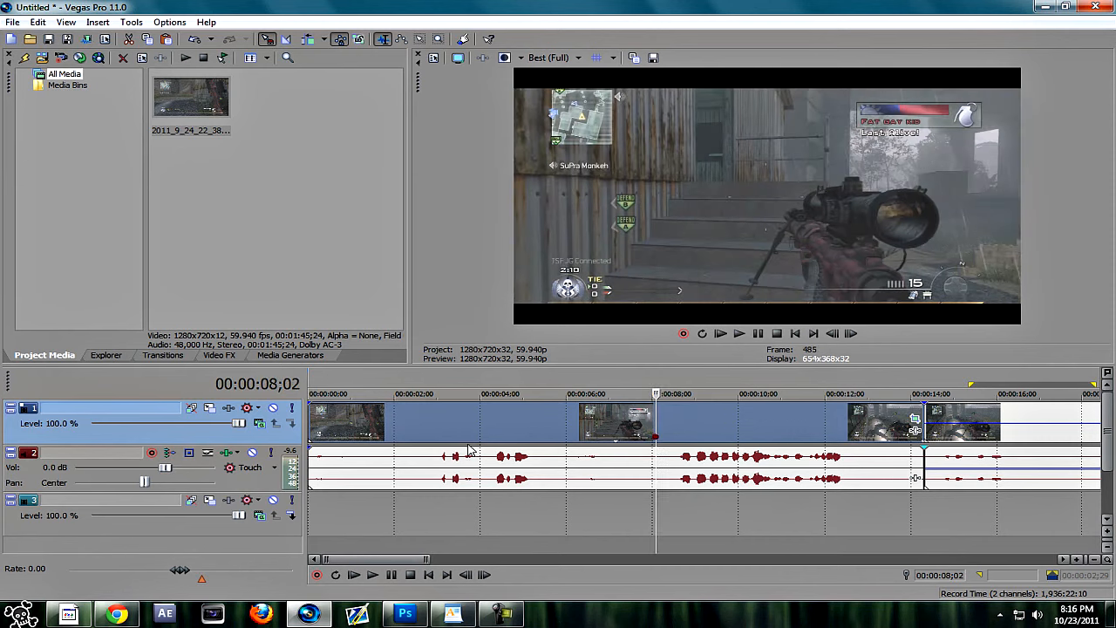
click(466, 450)
click(596, 442)
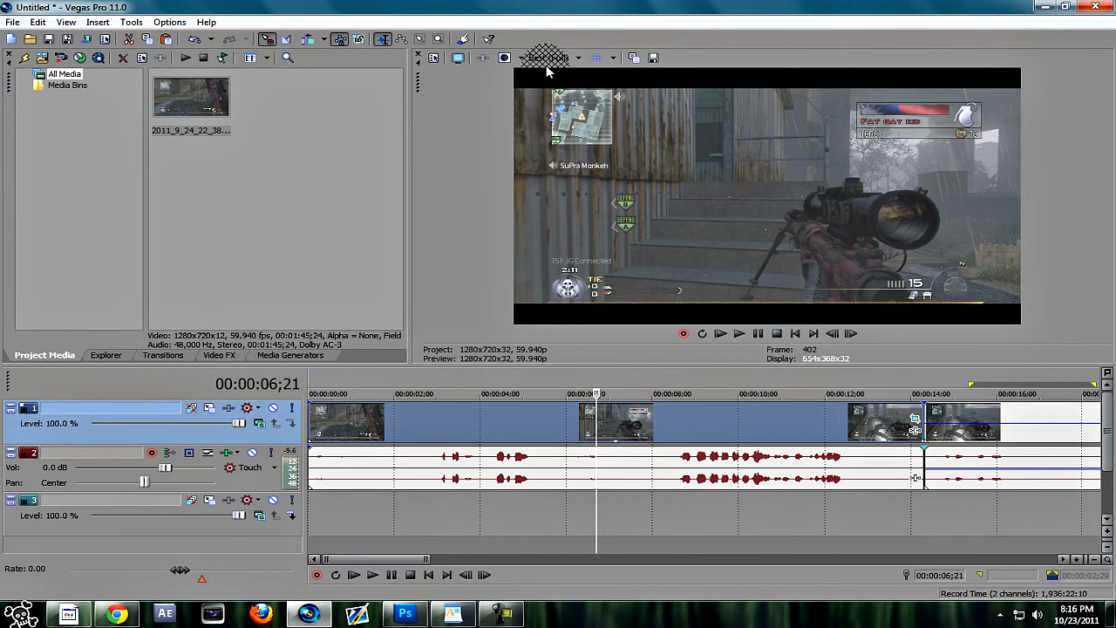
Step: Set the split-screen preview to Select Right Half, and apply the NormalCC-GlowSharp filter package to the first piece's video
click(520, 59)
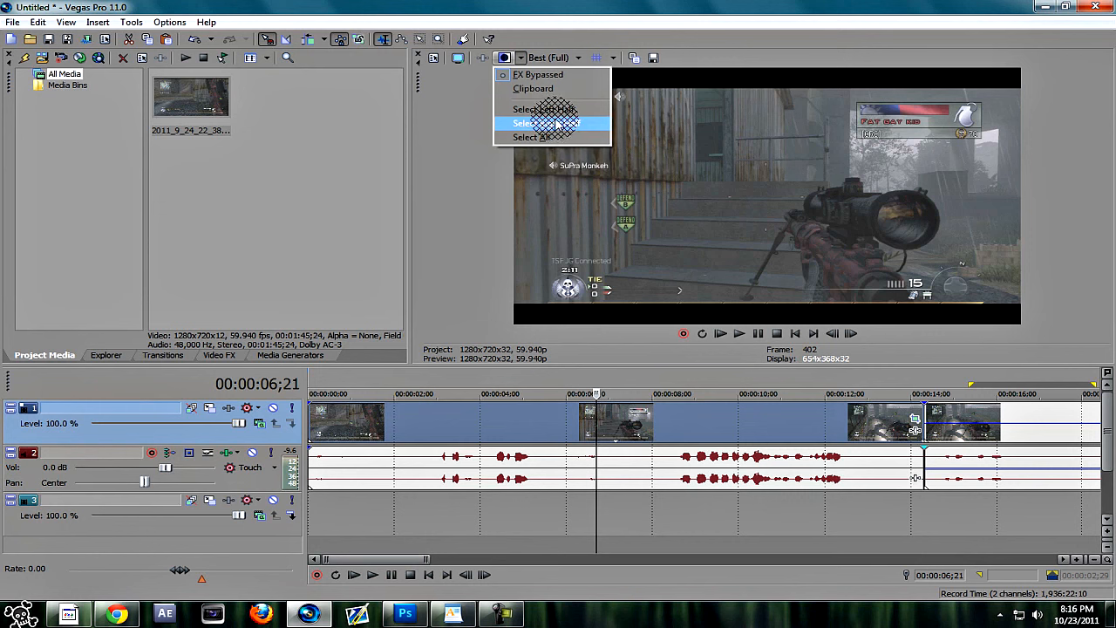
click(556, 123)
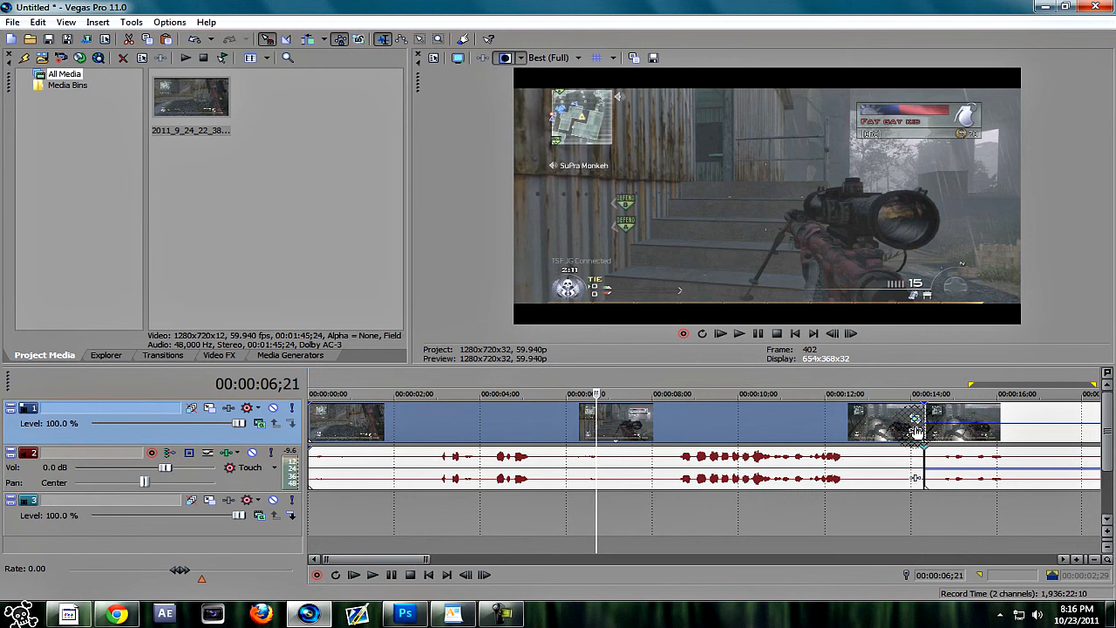
click(915, 420)
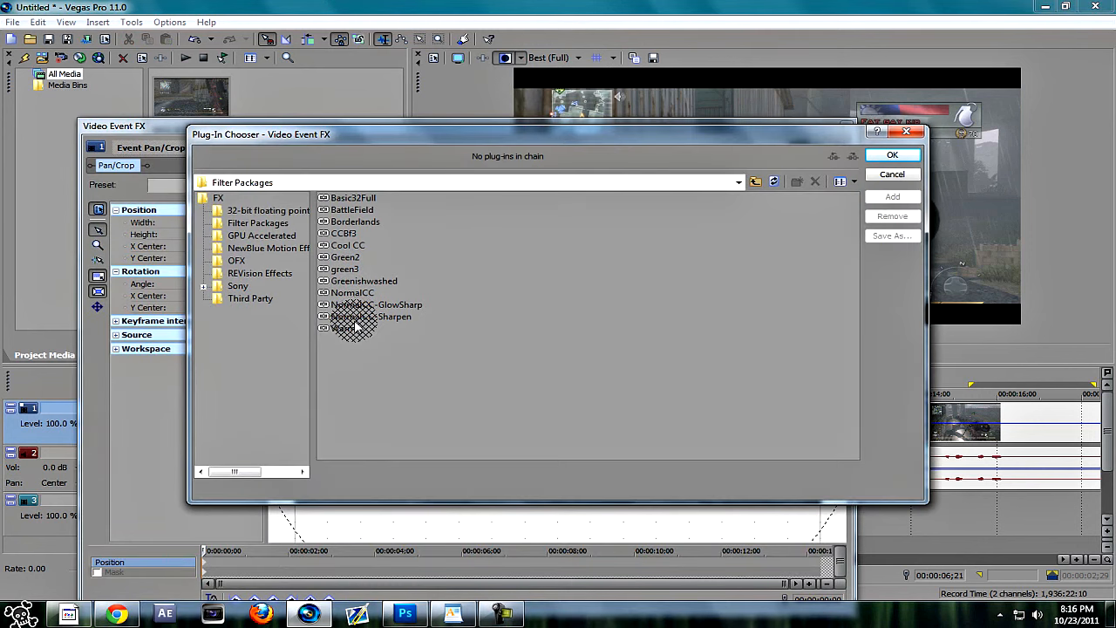
double_click(367, 303)
click(892, 154)
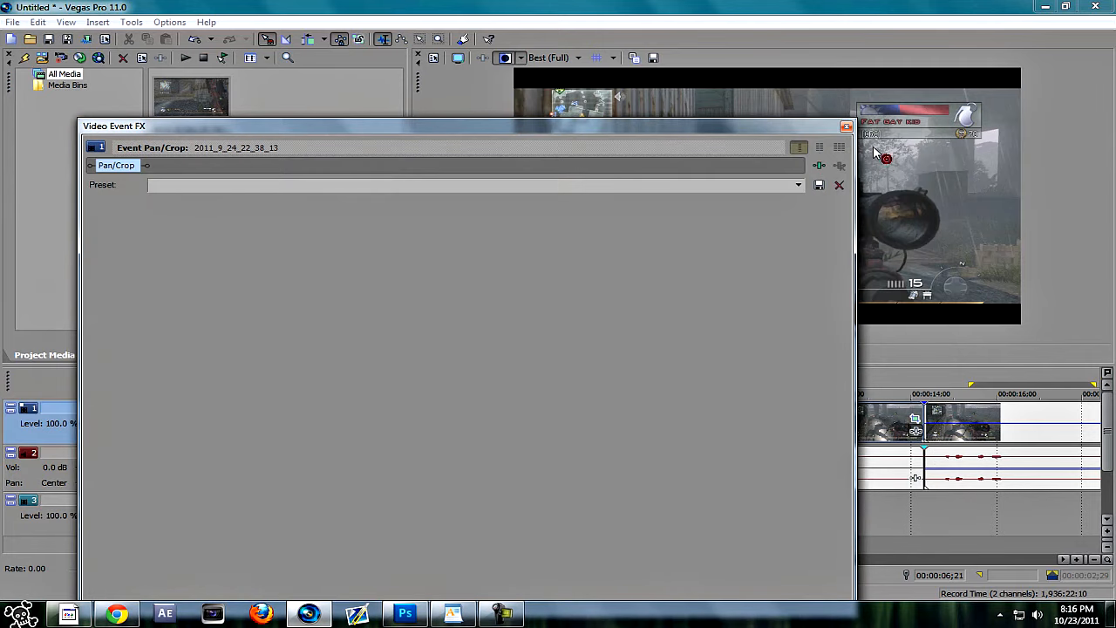
click(847, 127)
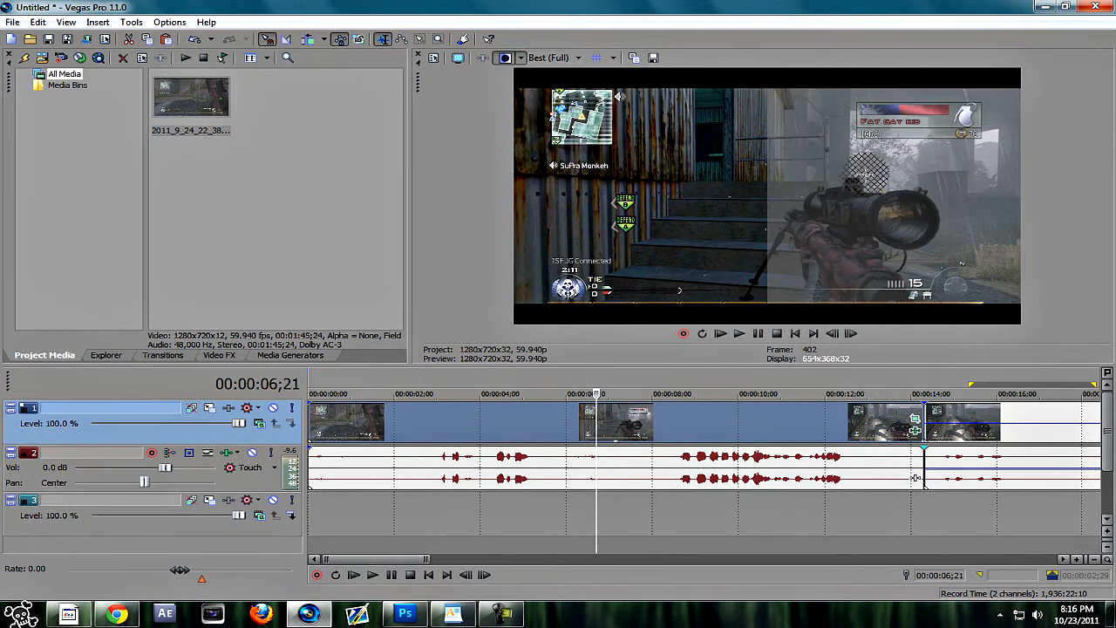
Step: Toggle the split-screen preview to compare the first piece with and without effects, and set it to Select Left Half
click(521, 58)
click(504, 58)
click(504, 58)
click(504, 57)
click(504, 57)
click(504, 58)
click(521, 58)
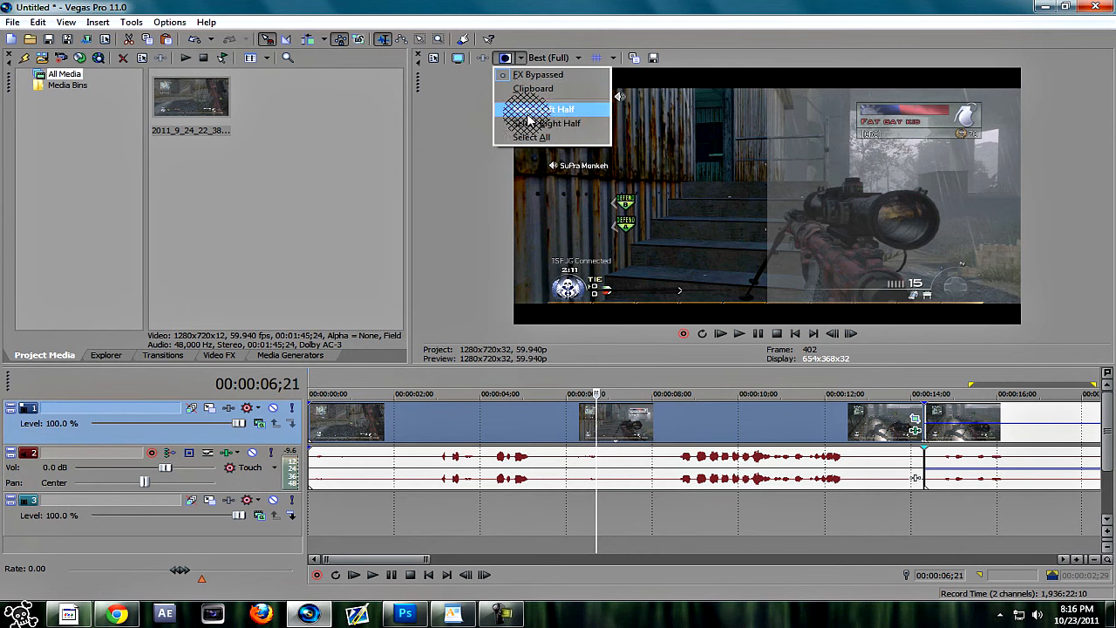
click(534, 112)
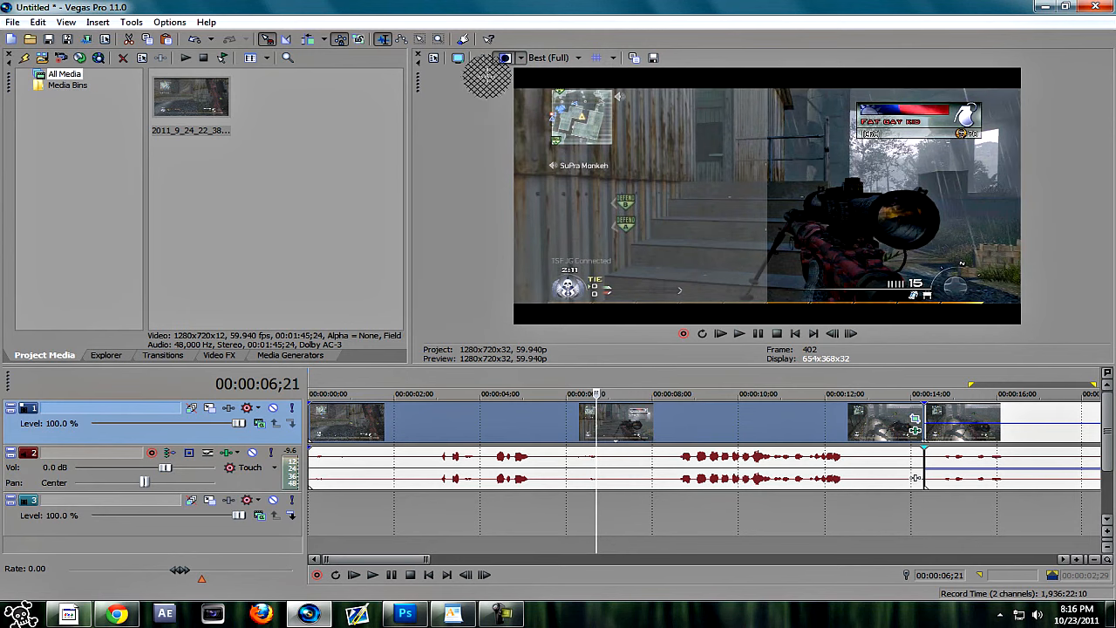
Step: Try the split-screen preview on Select All, toggle it to compare the whole picture, and return it to Select Left Half
click(520, 57)
click(536, 127)
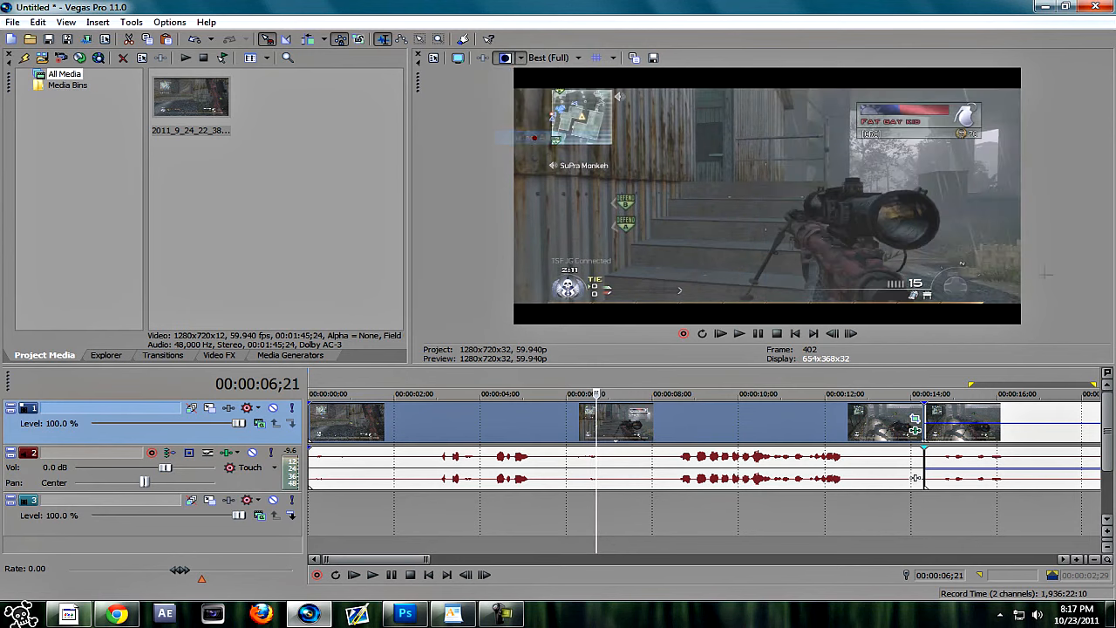
click(504, 57)
click(504, 57)
click(527, 58)
click(526, 58)
click(520, 57)
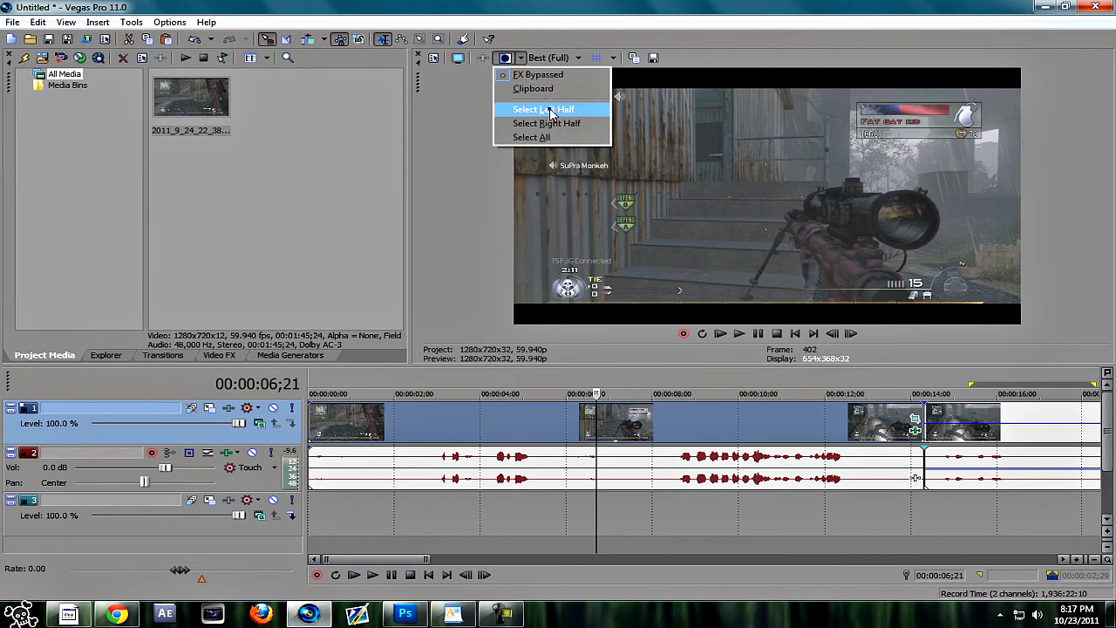
click(532, 109)
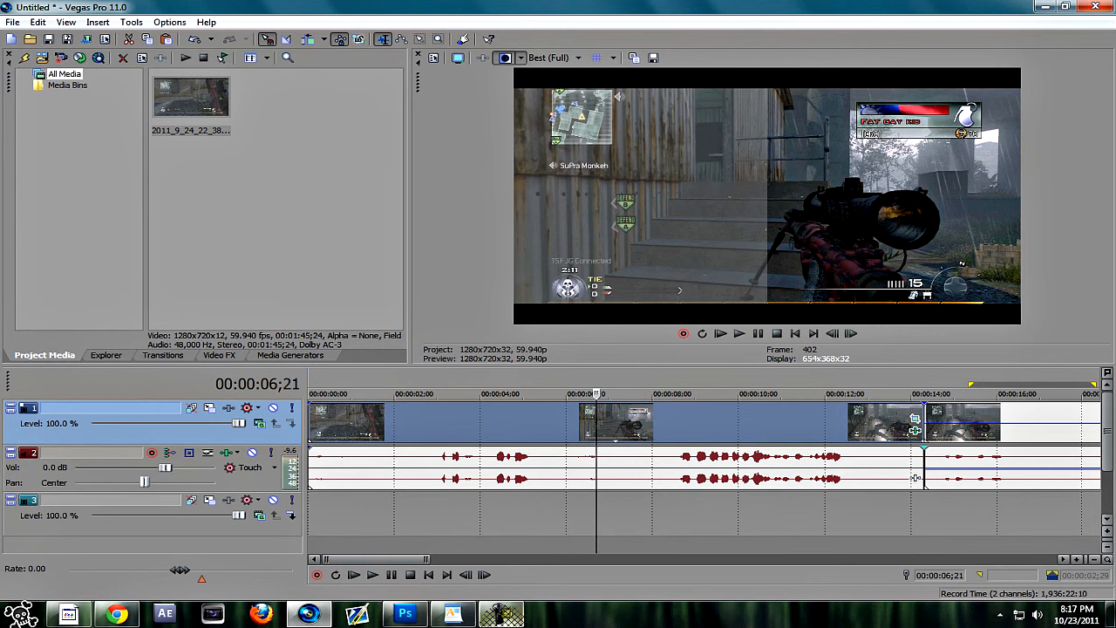
Step: Bring up the screen recorder's window, and place the timeline cursor at 00:00:00;22 in the first piece
click(501, 615)
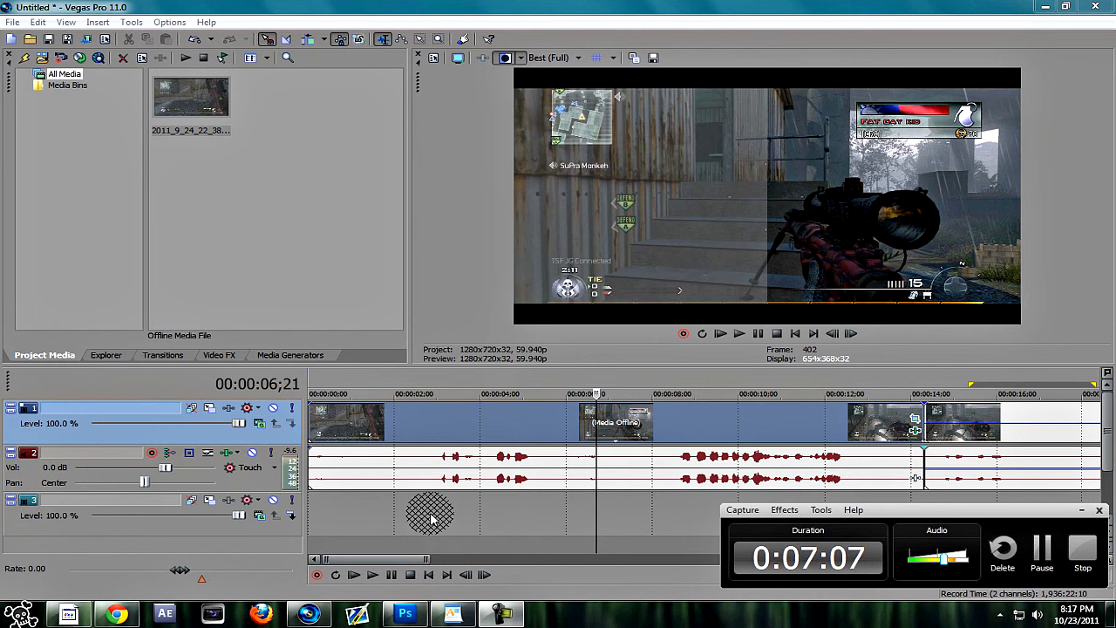
right_click(324, 541)
click(340, 422)
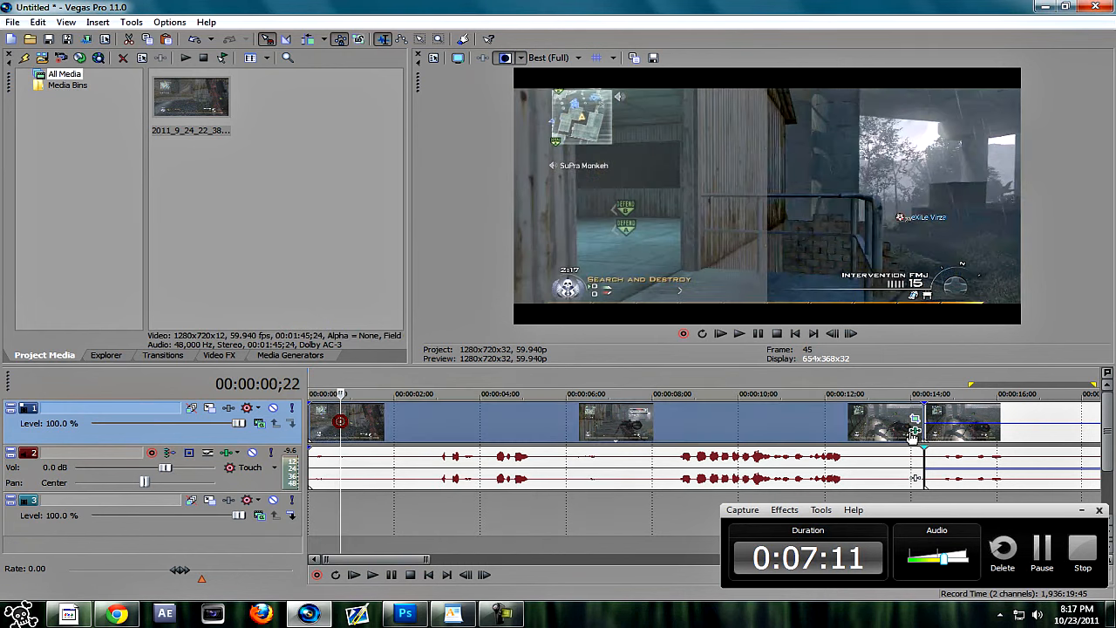
Step: Remove Brightness and Contrast, Color Corrector (Secondary), Unsharp Mask, Sharpen and Glow from the first piece's video event effects
click(916, 431)
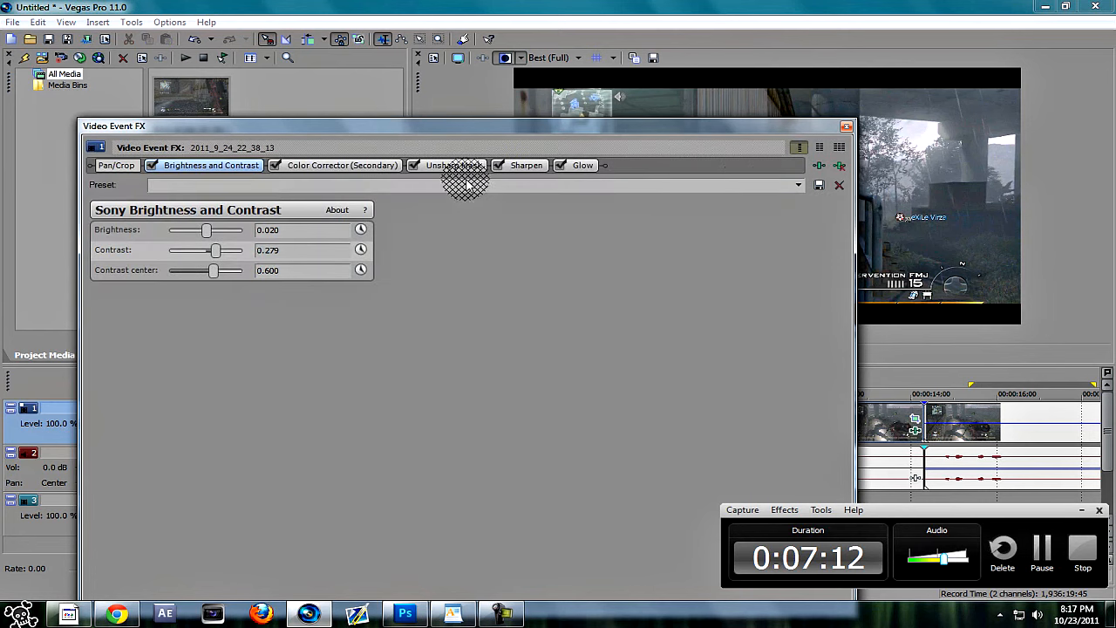
click(842, 169)
click(842, 168)
click(841, 167)
click(842, 168)
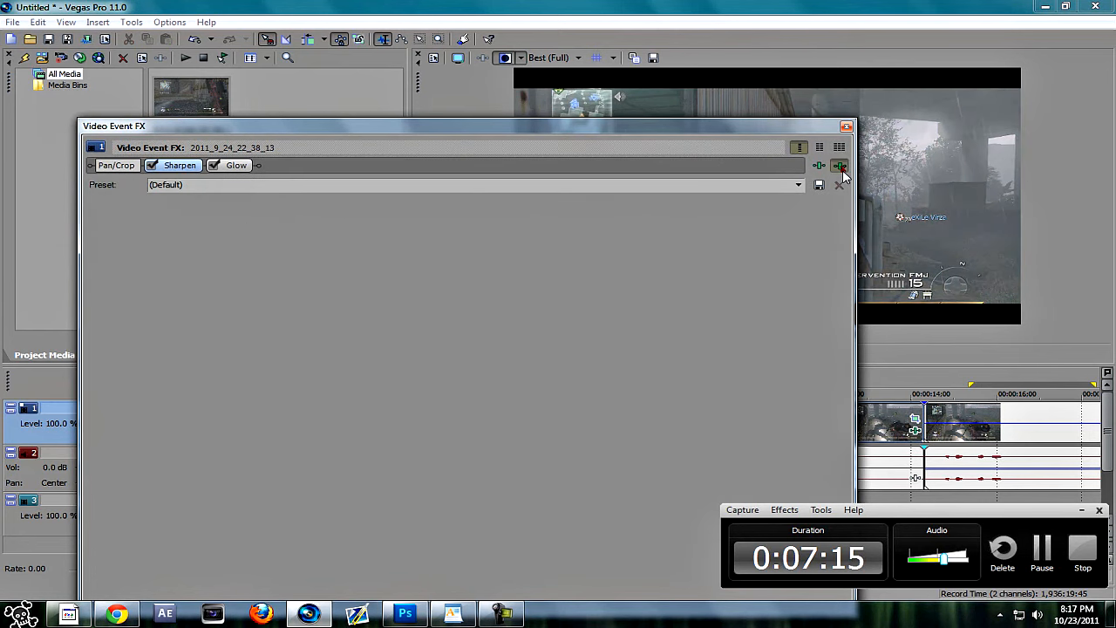
click(842, 167)
click(846, 126)
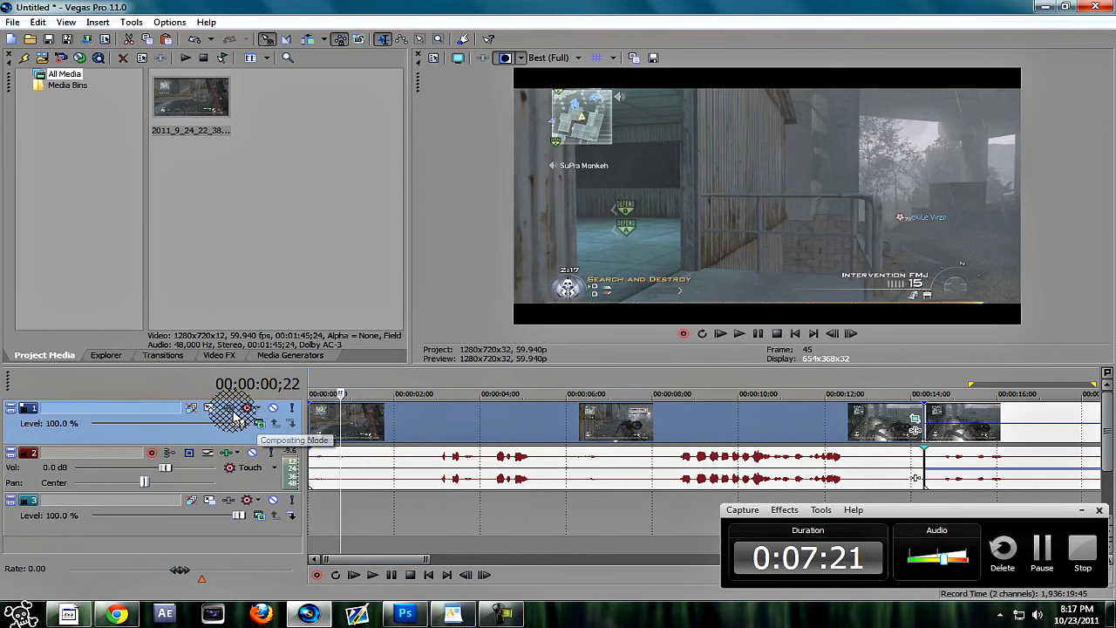
Step: Apply the NormalCC-GlowSharp filter package to the whole of video track 1 as a track effect
click(228, 409)
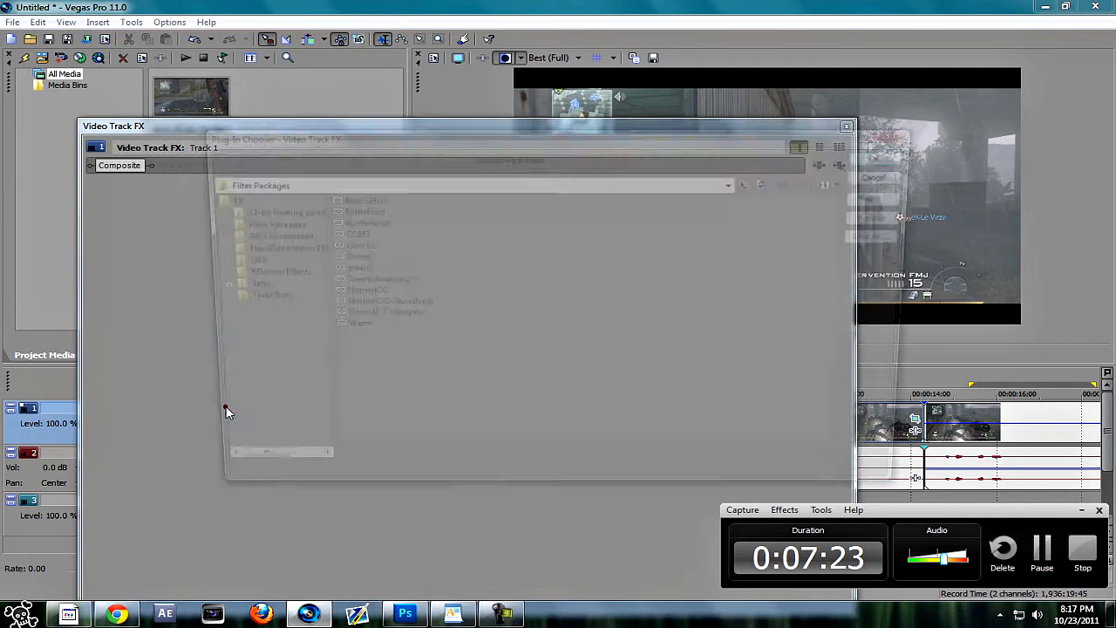
double_click(357, 305)
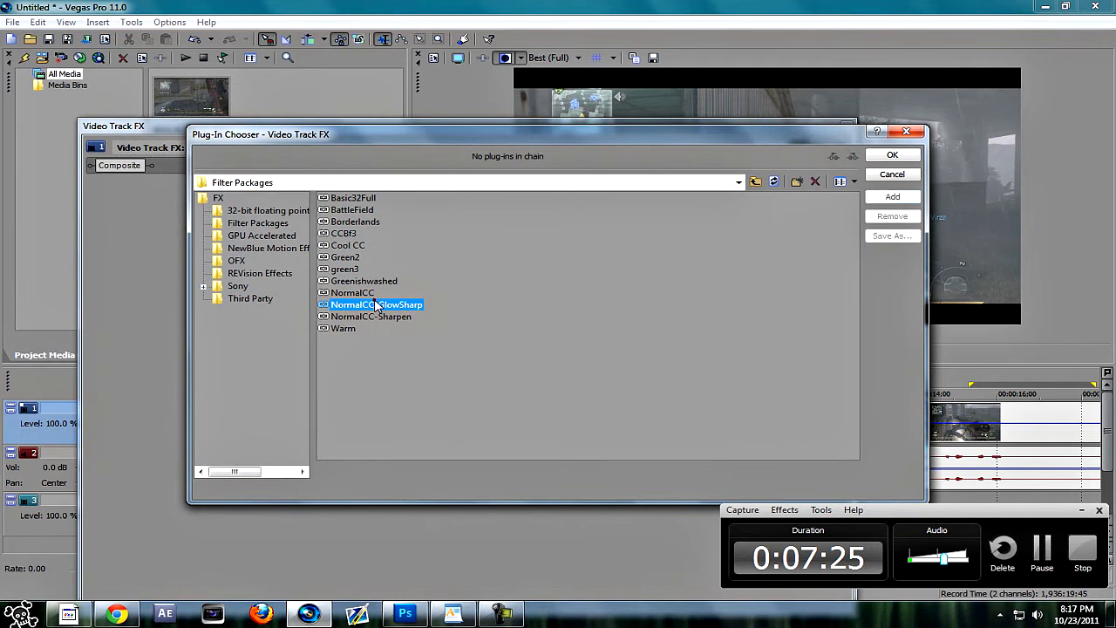
click(892, 155)
click(847, 128)
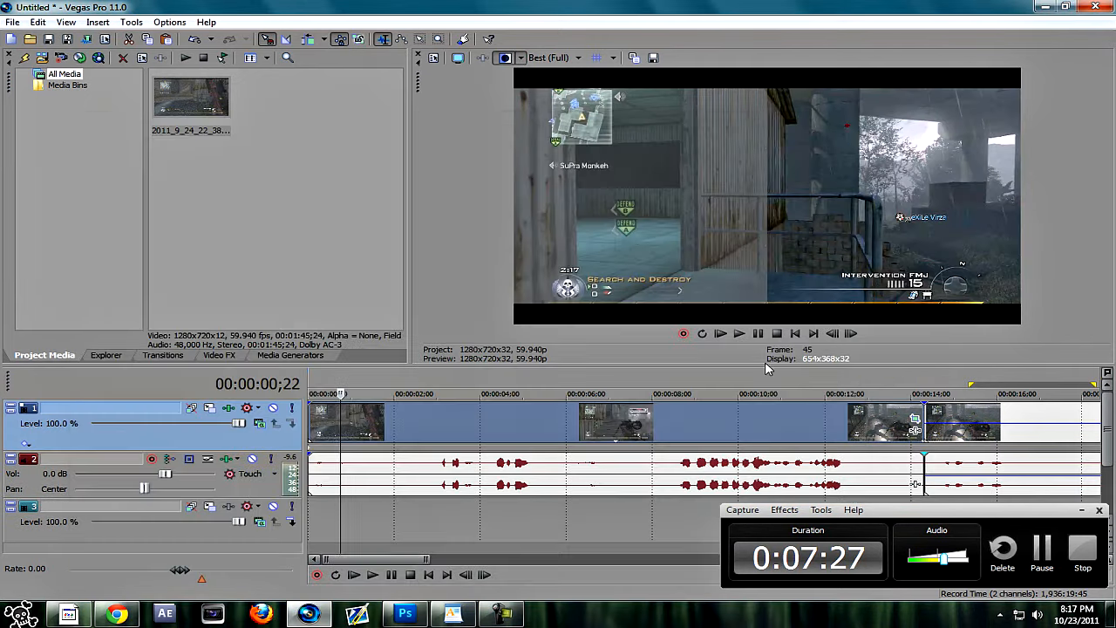
Step: Turn off the split-screen preview and check the track effect on both pieces, ending at 00:00:16;06
click(497, 58)
click(765, 407)
click(1014, 411)
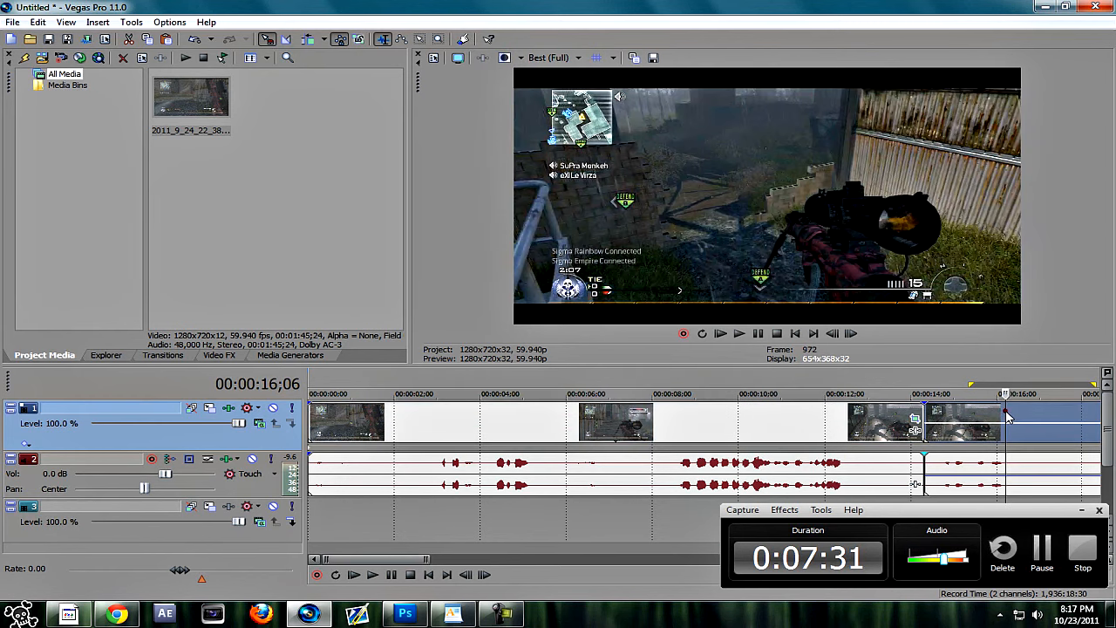
Step: Move the screen recorder's window off the timeline, and open the properties of the second piece's video event
drag(998, 516, 875, 599)
click(1095, 560)
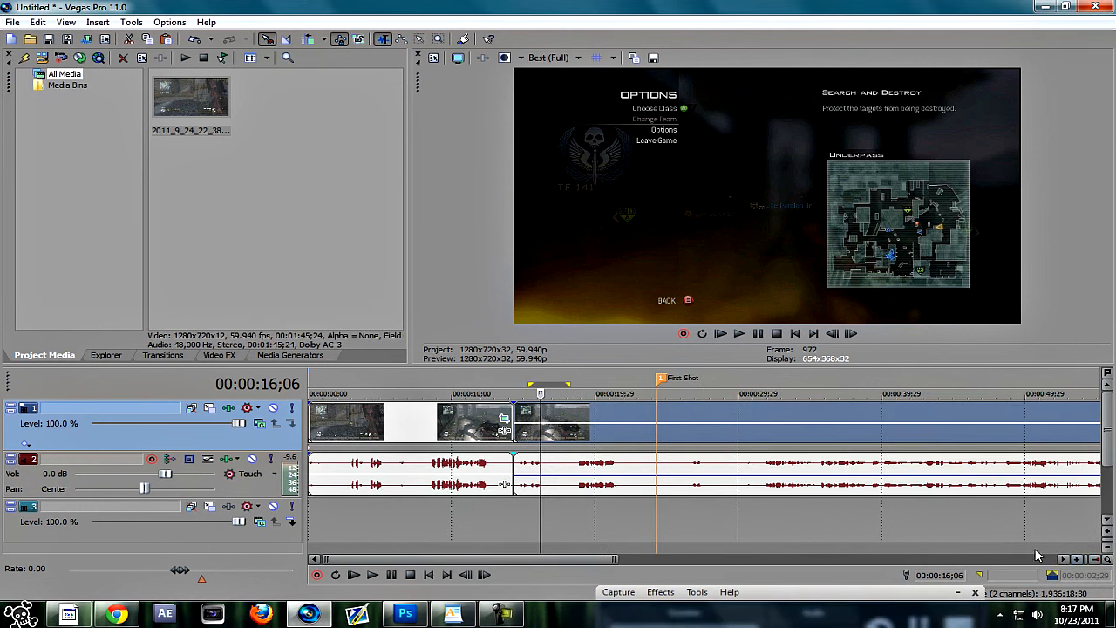
right_click(865, 417)
click(872, 412)
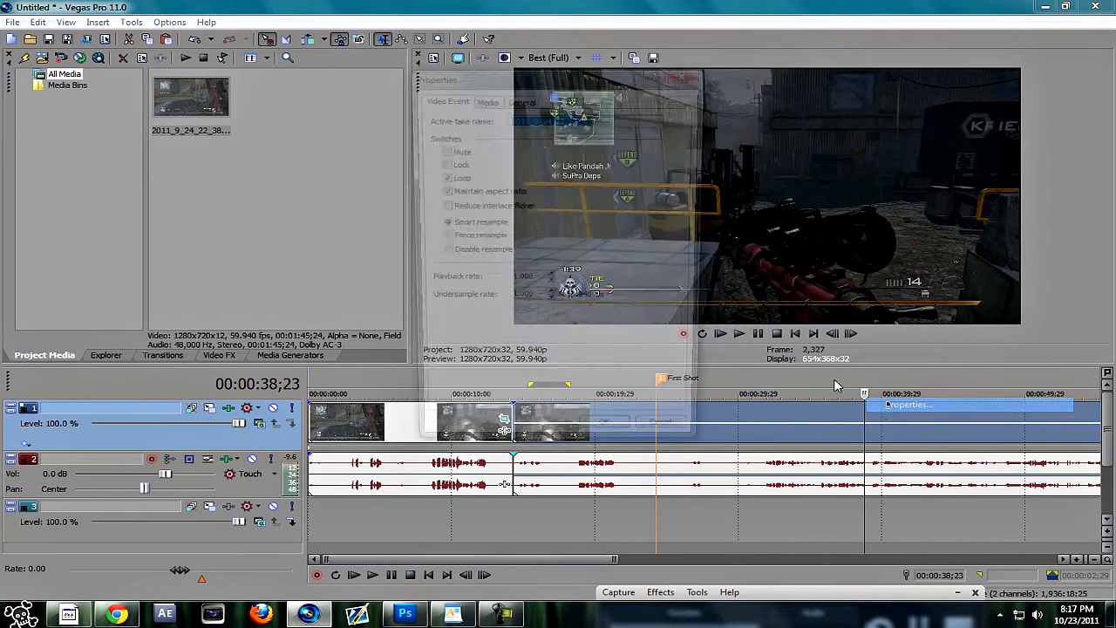